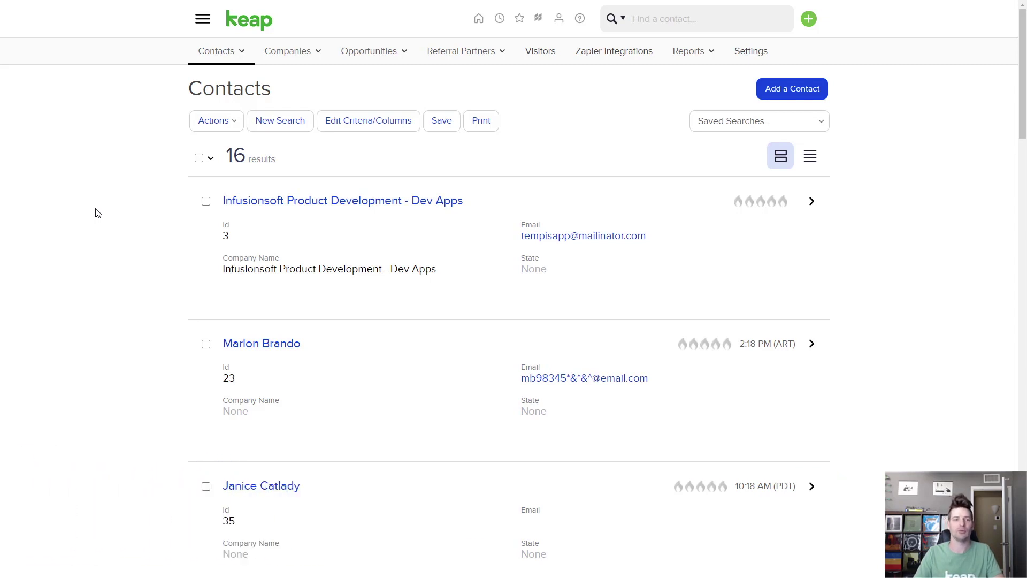
# Step: Select contacts one through three as a Shift-click range, then show the select-all versus this-page options
pyautogui.click(206, 202)
pyautogui.click(206, 345)
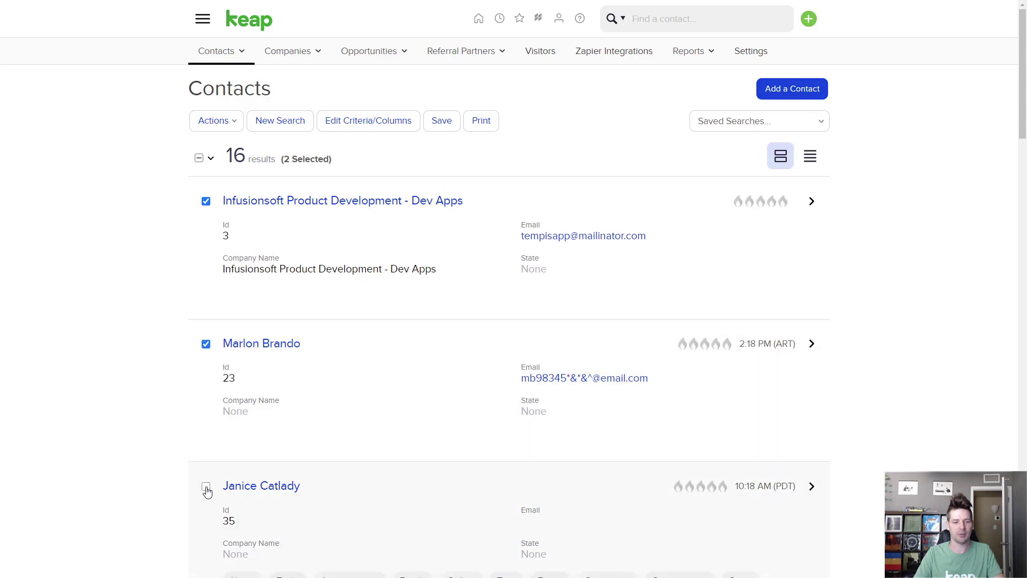
pyautogui.click(206, 487)
pyautogui.click(206, 344)
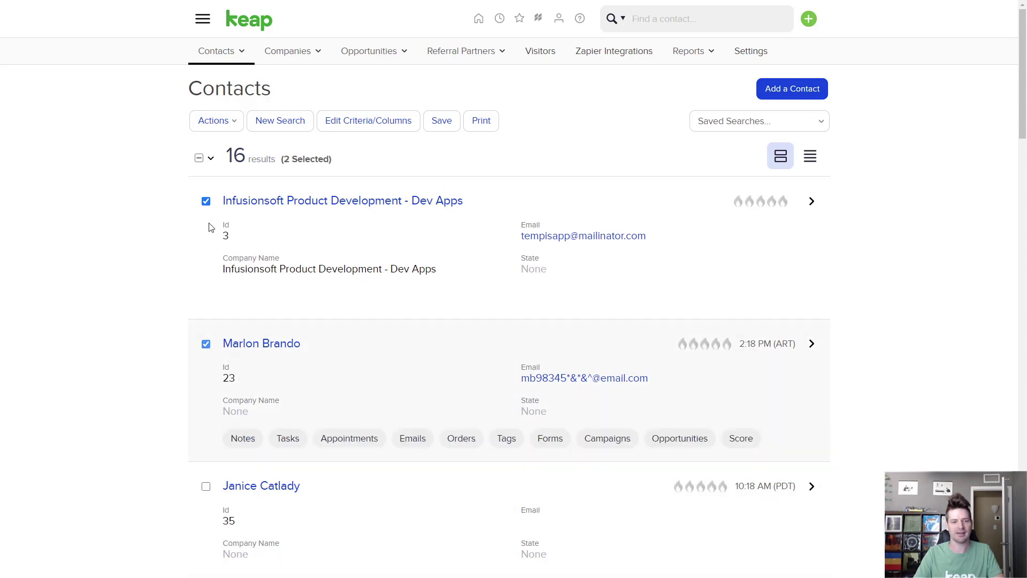
pyautogui.click(206, 202)
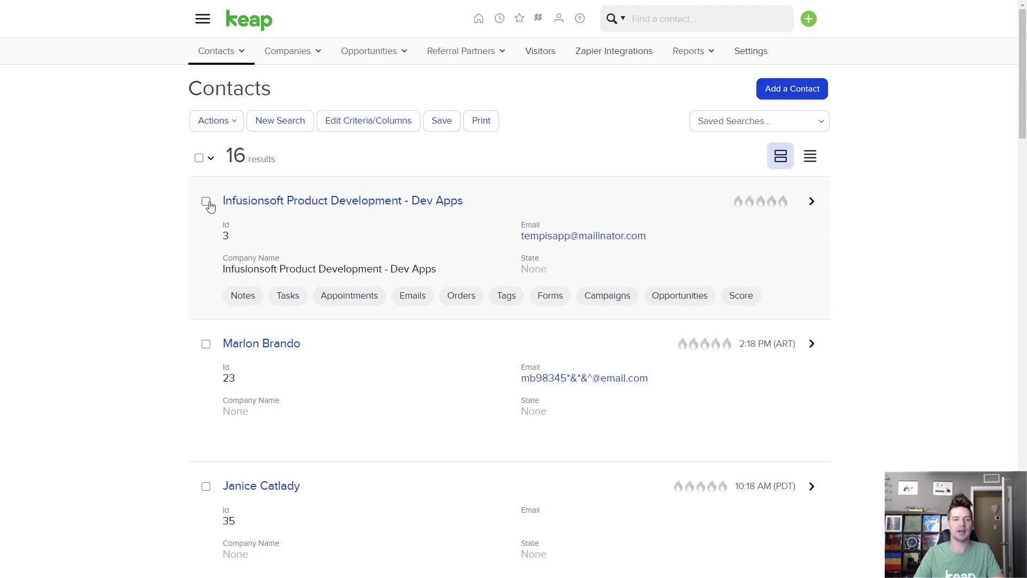
pyautogui.click(207, 202)
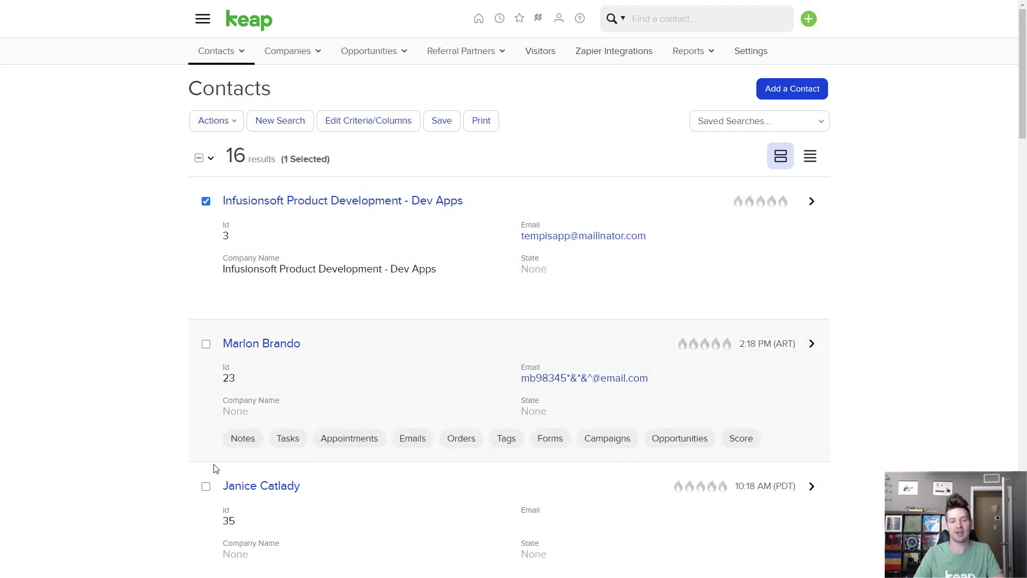
pyautogui.keyDown('shift'); pyautogui.click(205, 488); pyautogui.keyUp('shift')
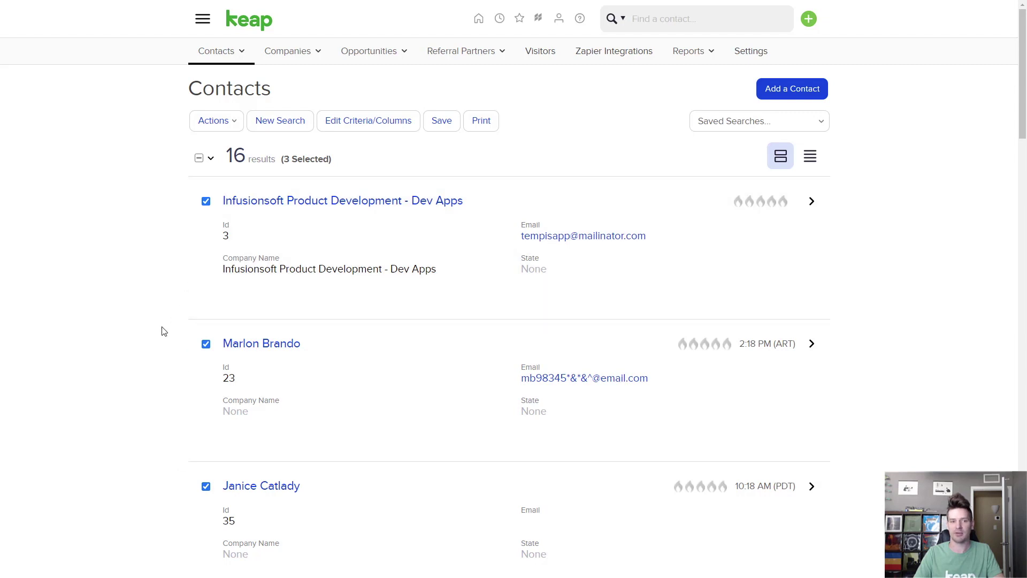
pyautogui.click(211, 158)
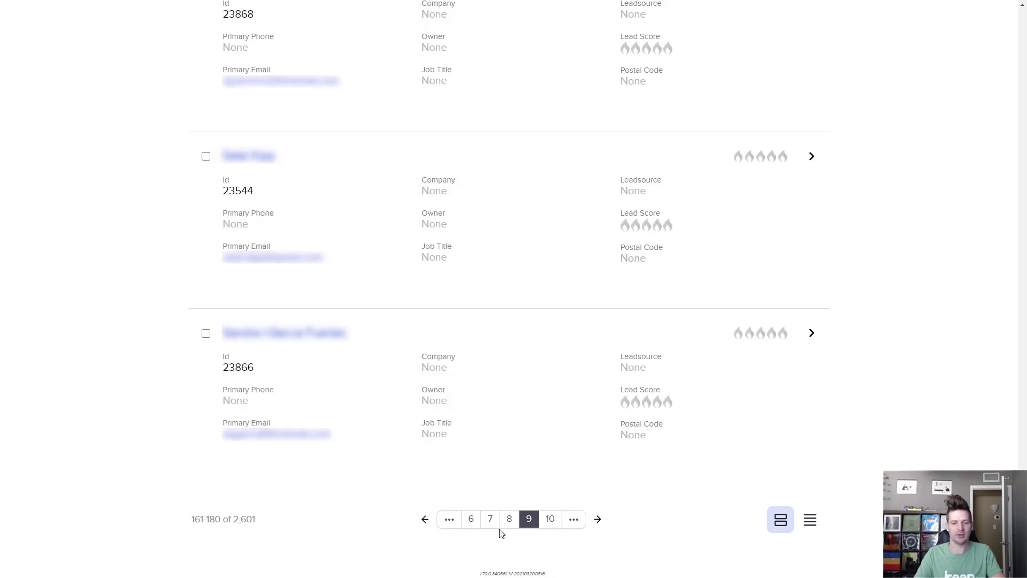
# Step: Browse the '…' list of later result pages, close it, and go back to page 8
pyautogui.click(572, 529)
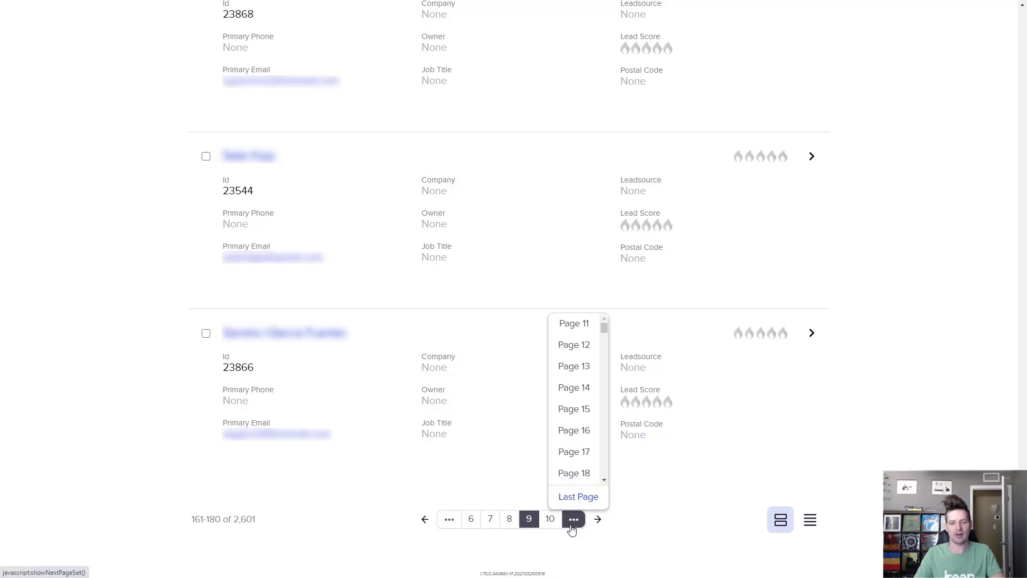
pyautogui.scroll(-3, 587, 412)
pyautogui.scroll(-2, 588, 415)
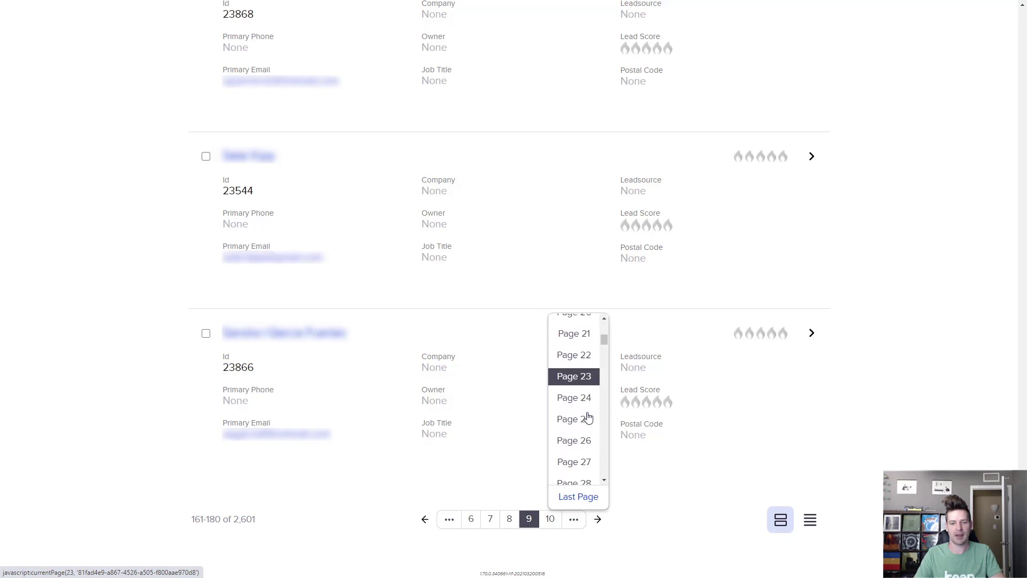
pyautogui.click(587, 535)
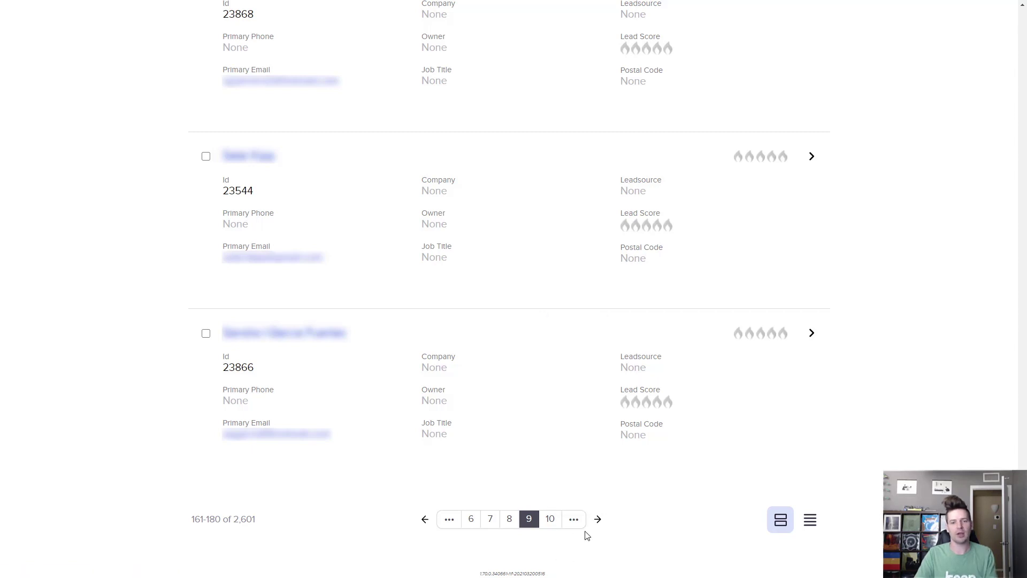
pyautogui.click(426, 522)
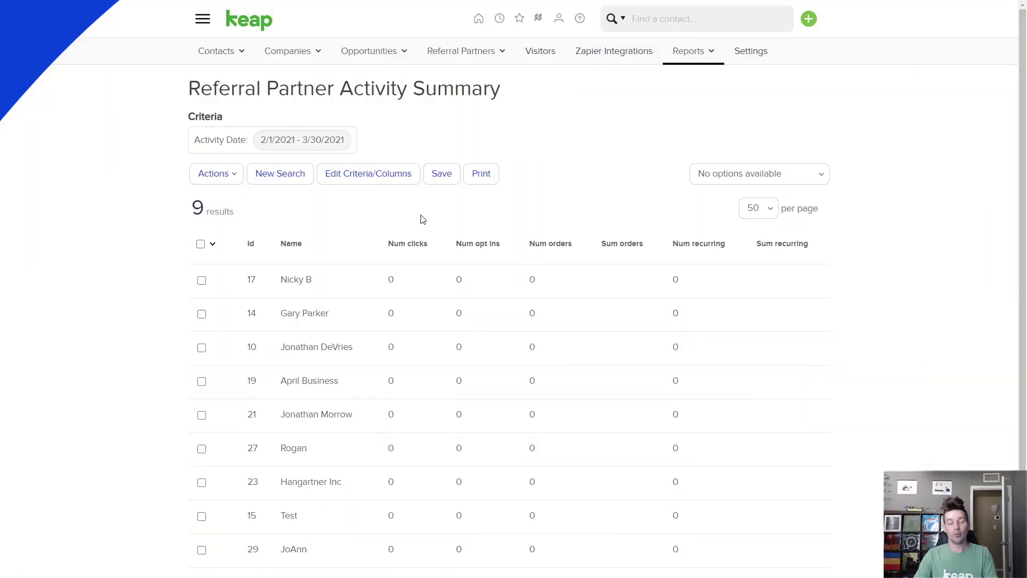
# Step: In the report's column settings, move Num orders to just after Id
pyautogui.click(385, 183)
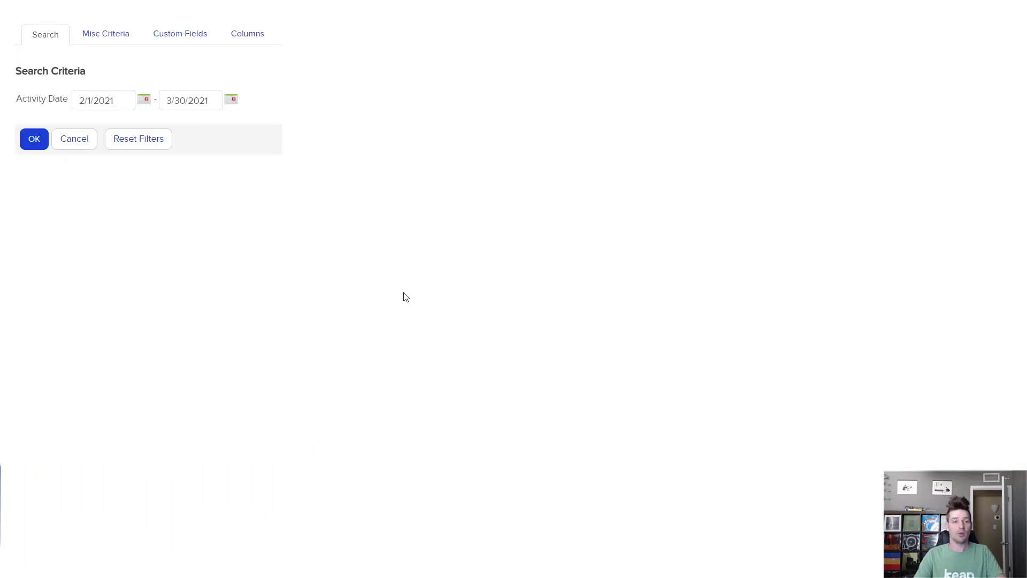
pyautogui.click(261, 39)
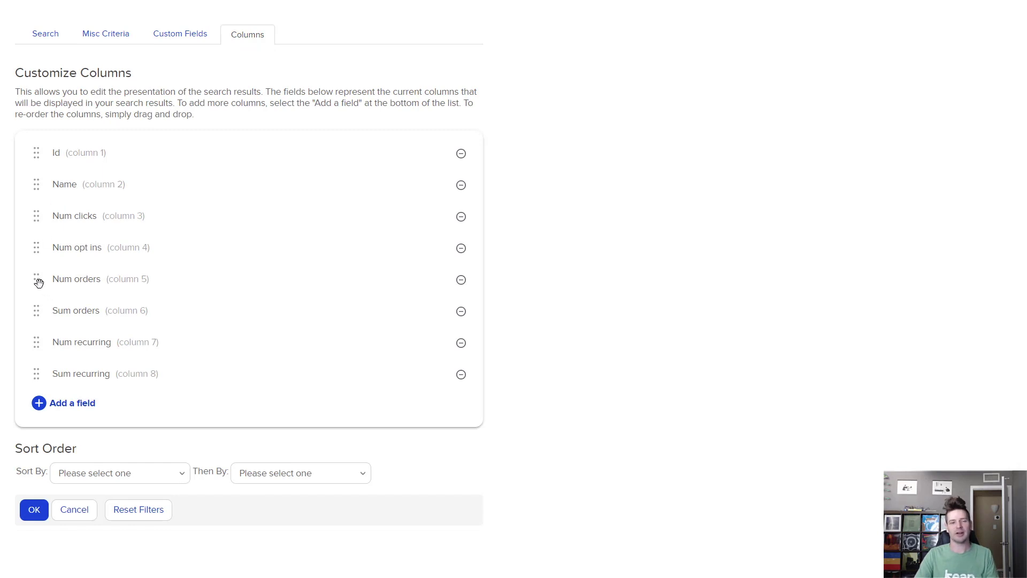
pyautogui.moveTo(39, 283); pyautogui.dragTo(35, 183)
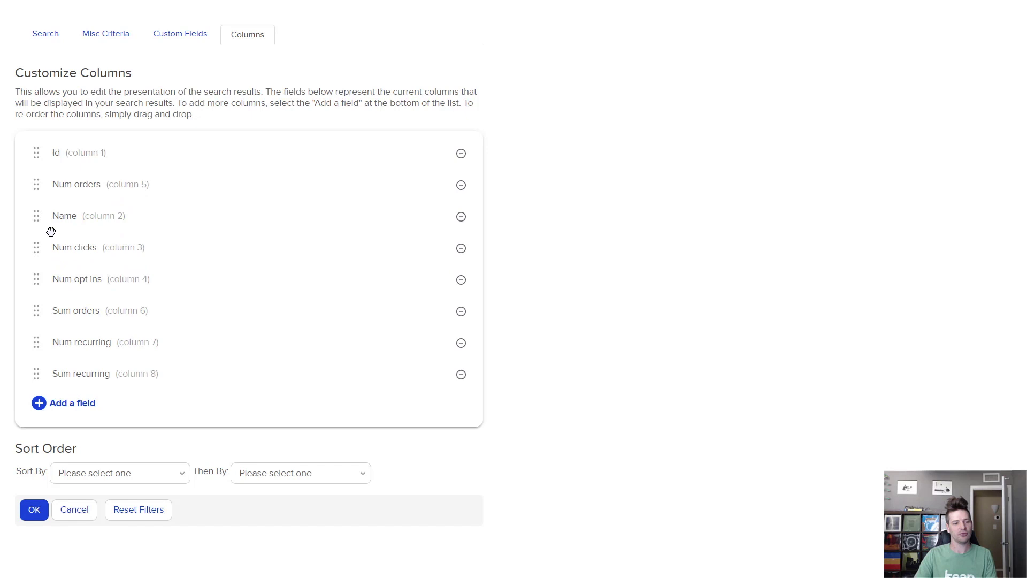
# Step: Add a Closing agency column, place it after Num clicks, and apply the changes
pyautogui.click(88, 406)
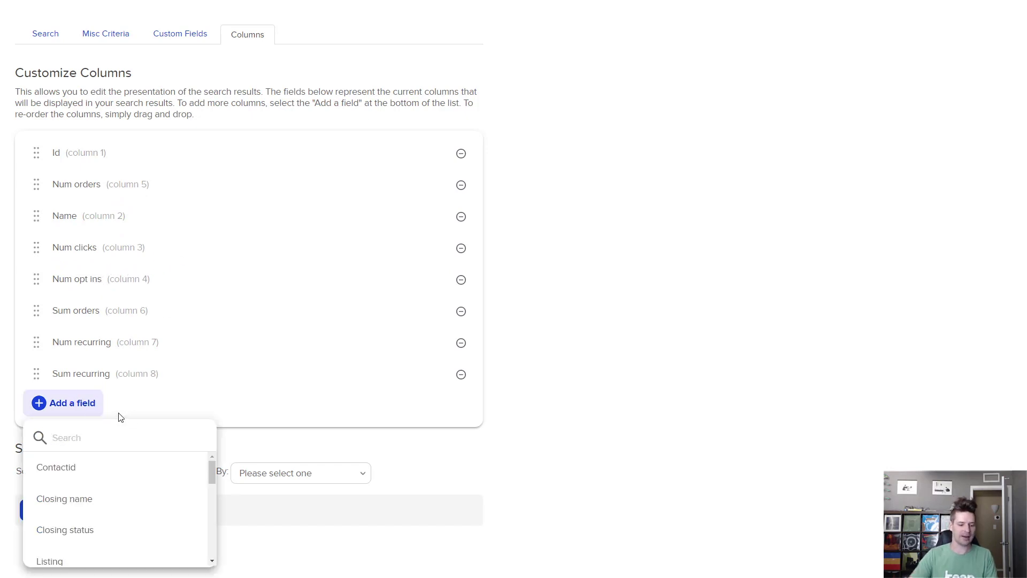
pyautogui.write('closing')
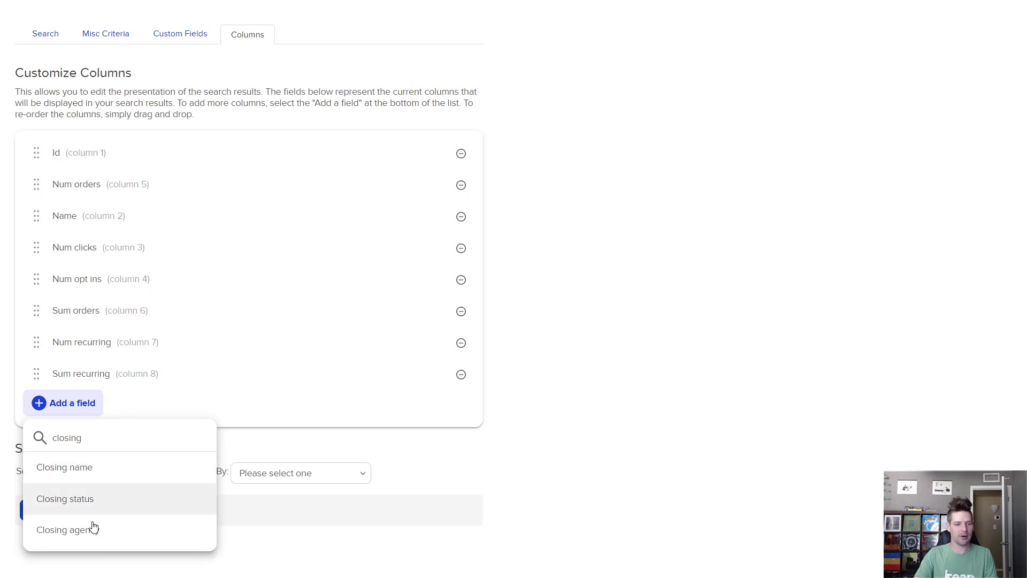
pyautogui.click(91, 529)
pyautogui.moveTo(37, 410); pyautogui.dragTo(40, 258)
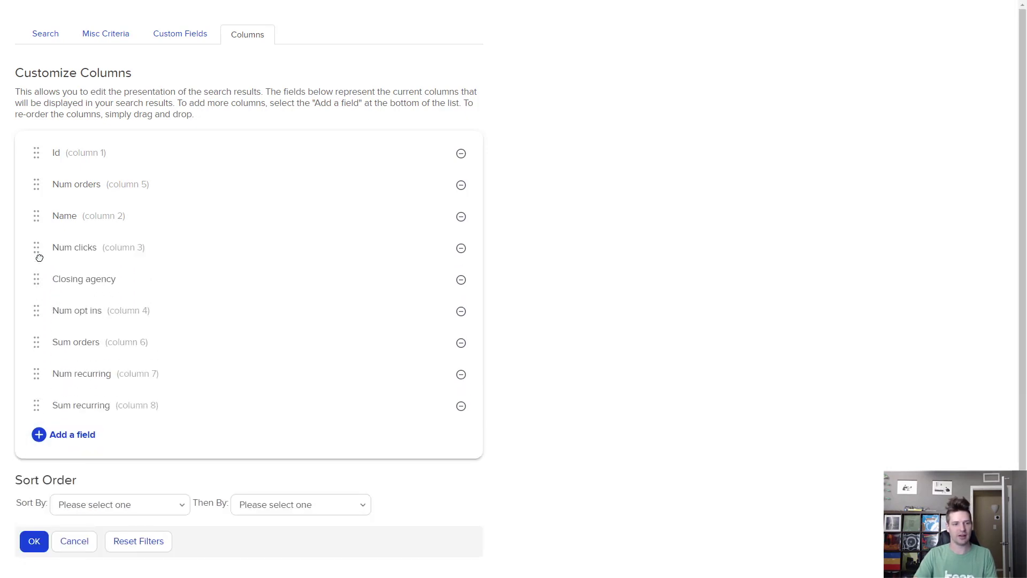
pyautogui.click(35, 541)
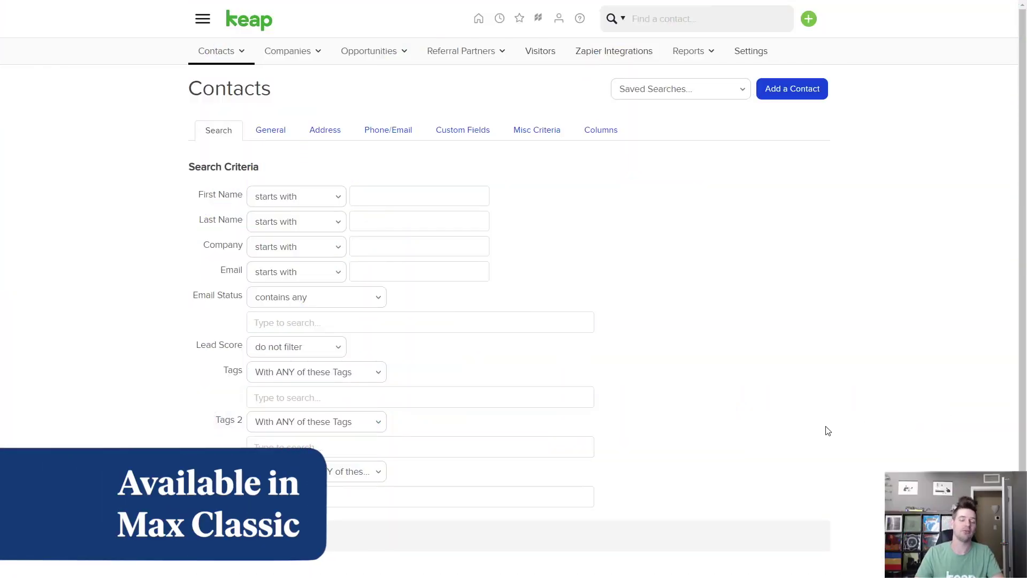
# Step: Add Automation to the contact search's Tag category filter
pyautogui.click(378, 473)
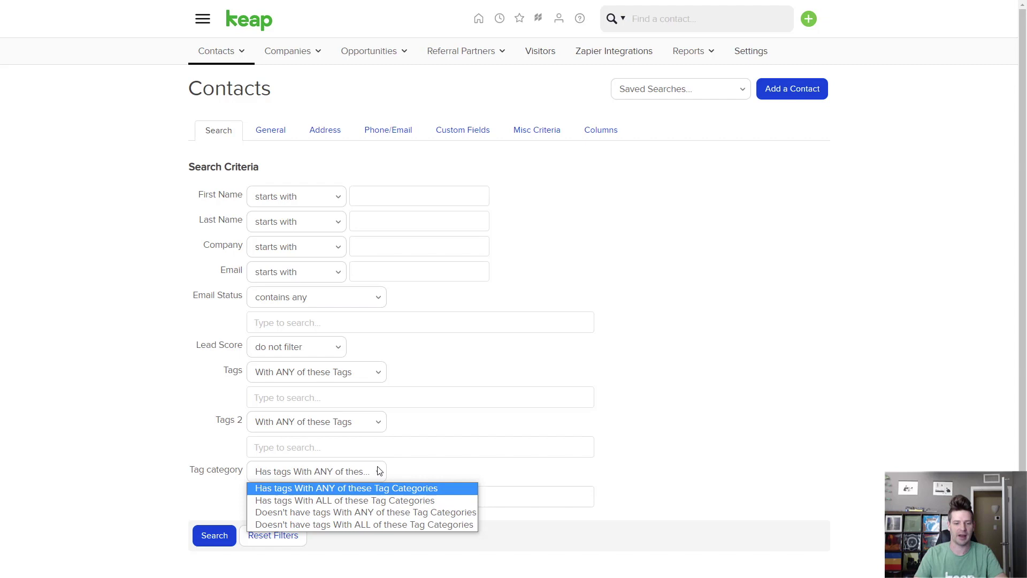
pyautogui.scroll(-1, 375, 470)
pyautogui.click(367, 470)
pyautogui.scroll(-1, 434, 425)
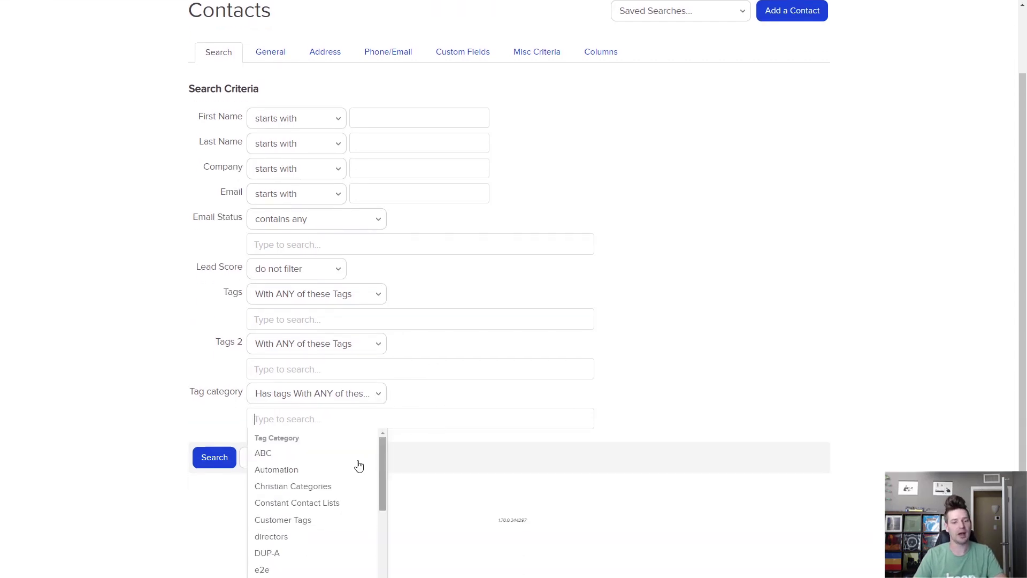
pyautogui.click(289, 470)
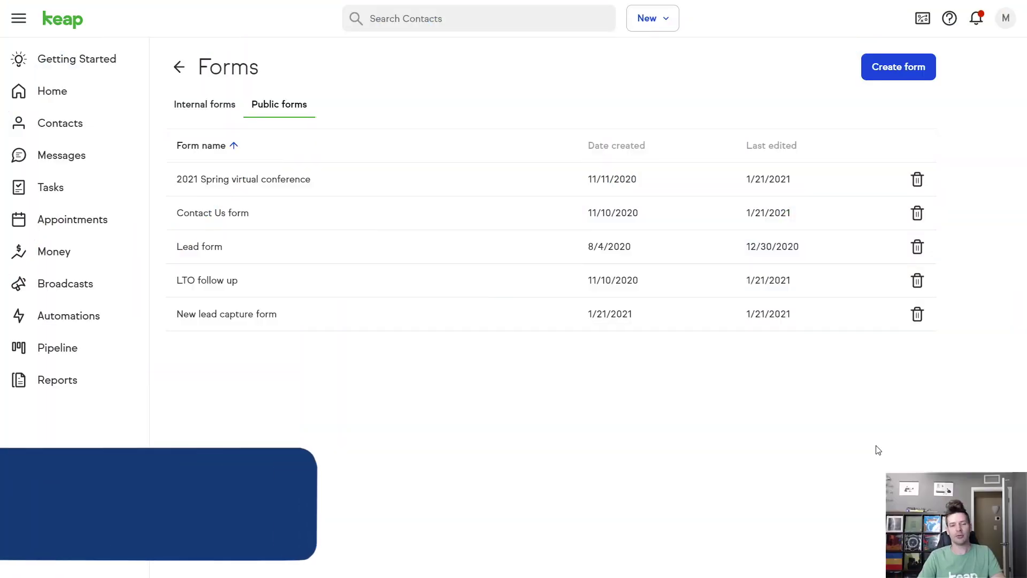
# Step: Create a new internal form from the Intake form template
pyautogui.click(900, 69)
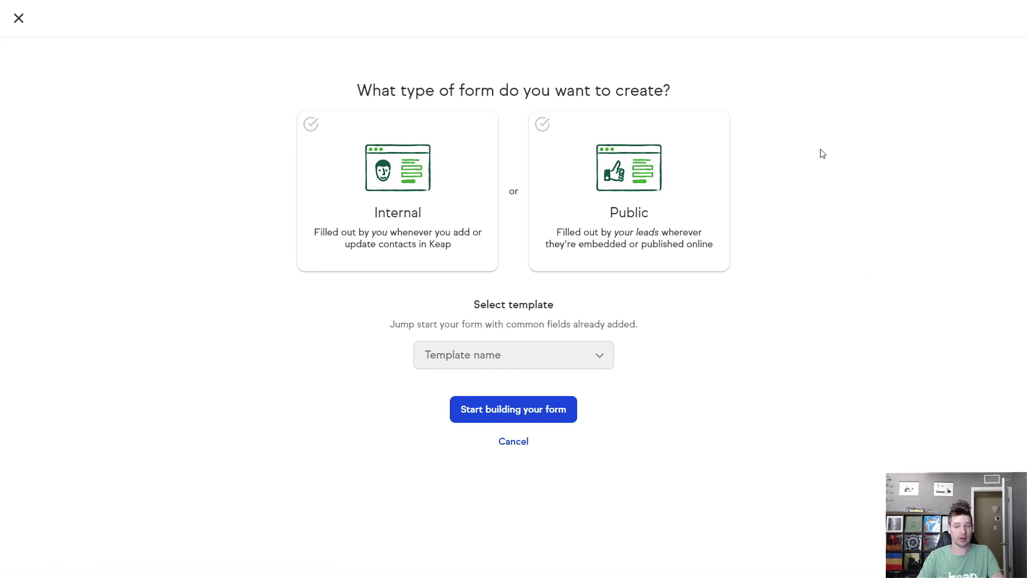
pyautogui.click(429, 171)
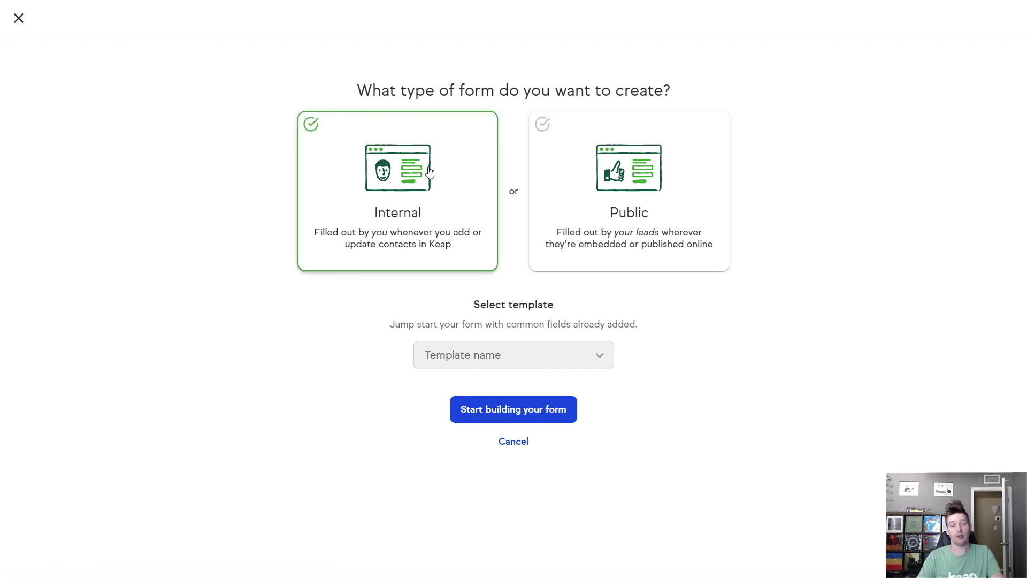
pyautogui.click(576, 359)
pyautogui.click(583, 409)
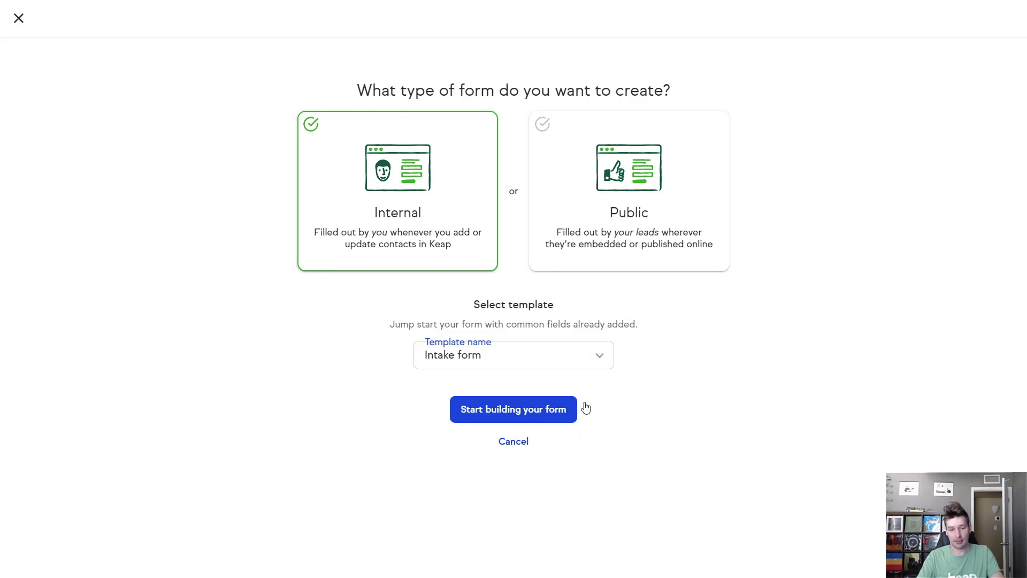
pyautogui.click(549, 409)
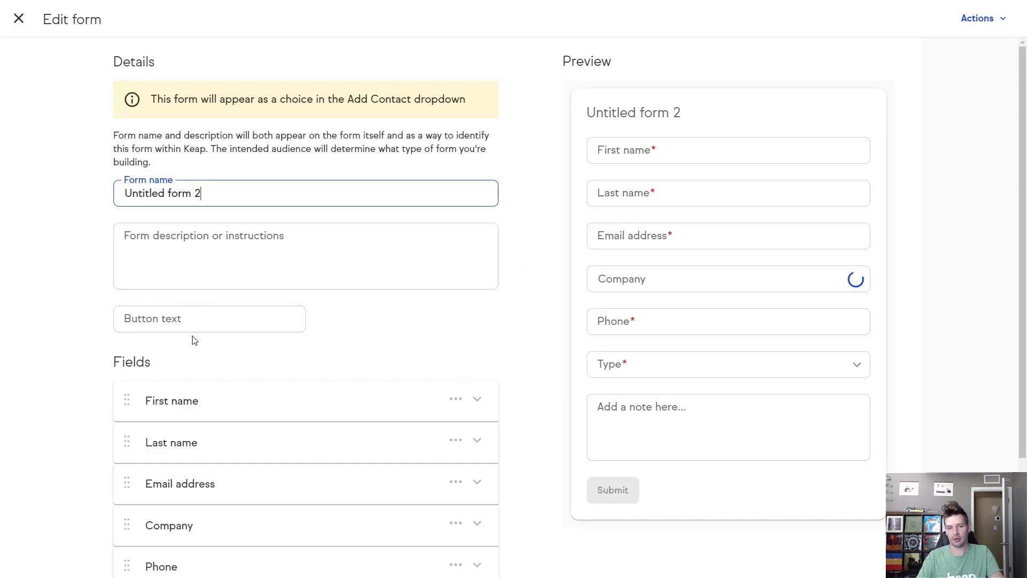
# Step: Name the form 'New customer intake form' with description 'Fill this form out for all new customers'
pyautogui.scroll(-2, 409, 297)
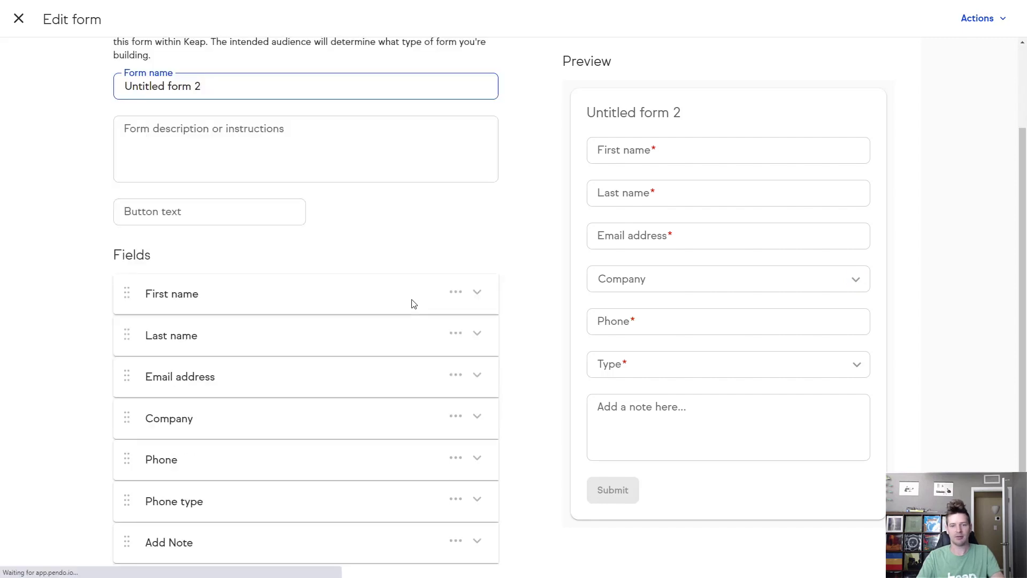
pyautogui.moveTo(278, 87); pyautogui.dragTo(92, 78)
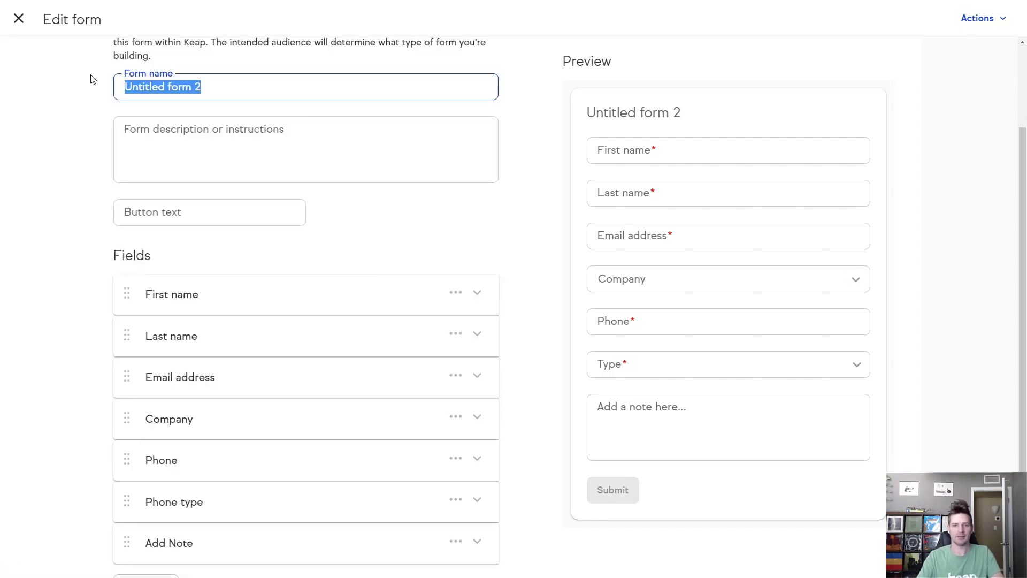
pyautogui.write('New customer intake form')
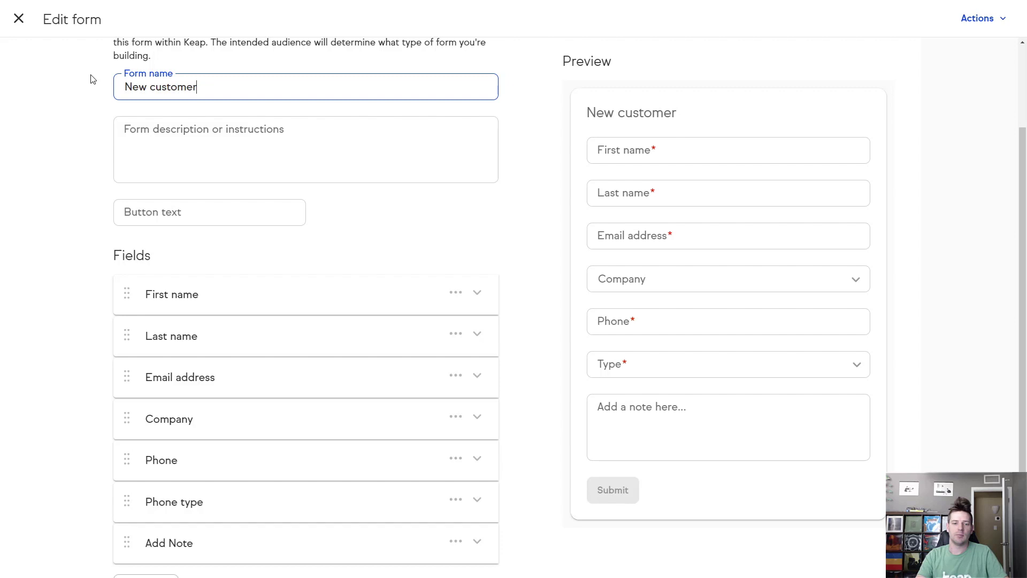
pyautogui.click(253, 154)
pyautogui.write('Fill this form ou')
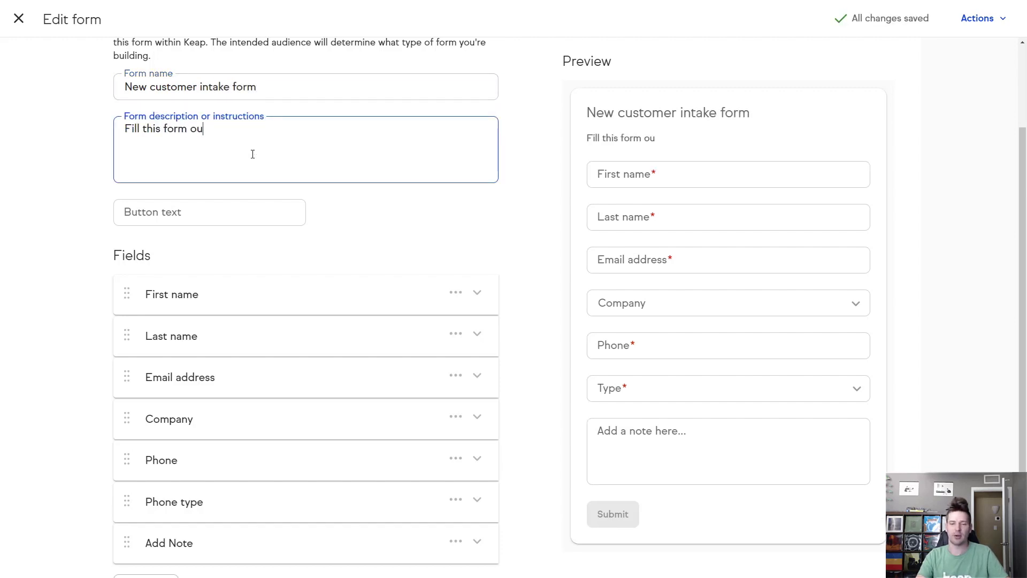
pyautogui.write('t for all new customers')
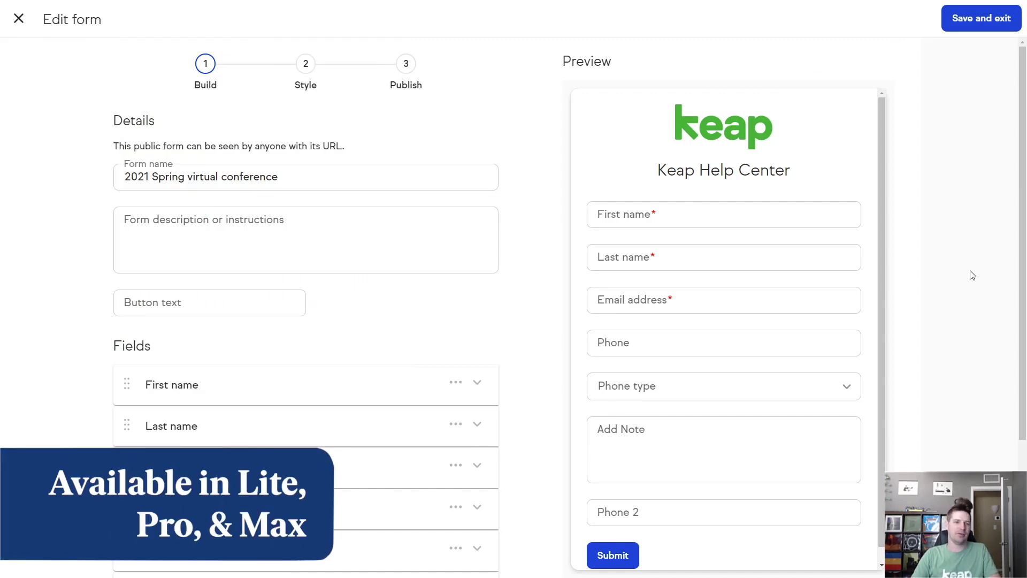
# Step: In the form's Style settings, keep the logo shown and make the page background red (#C02424)
pyautogui.click(301, 73)
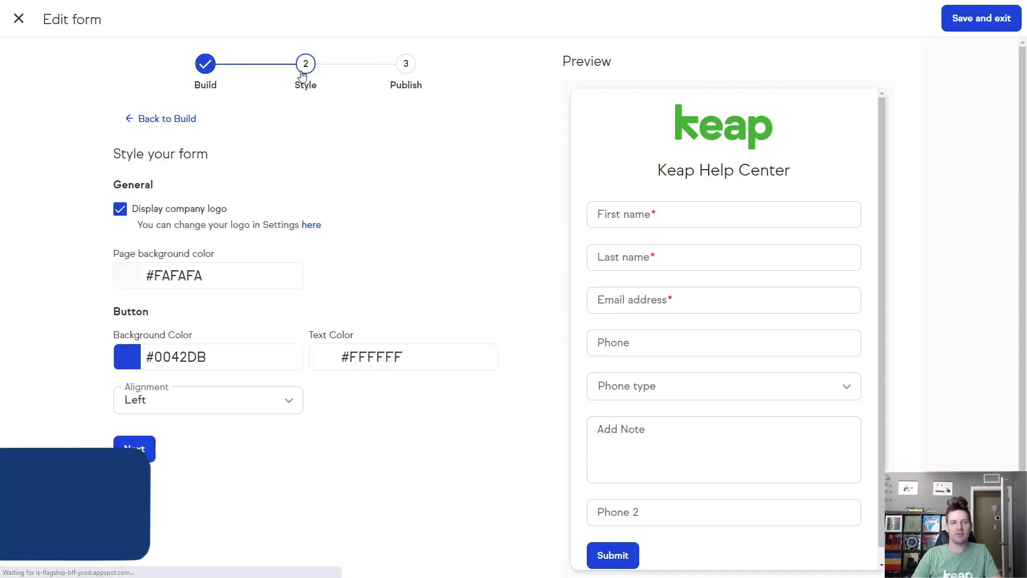
pyautogui.click(120, 210)
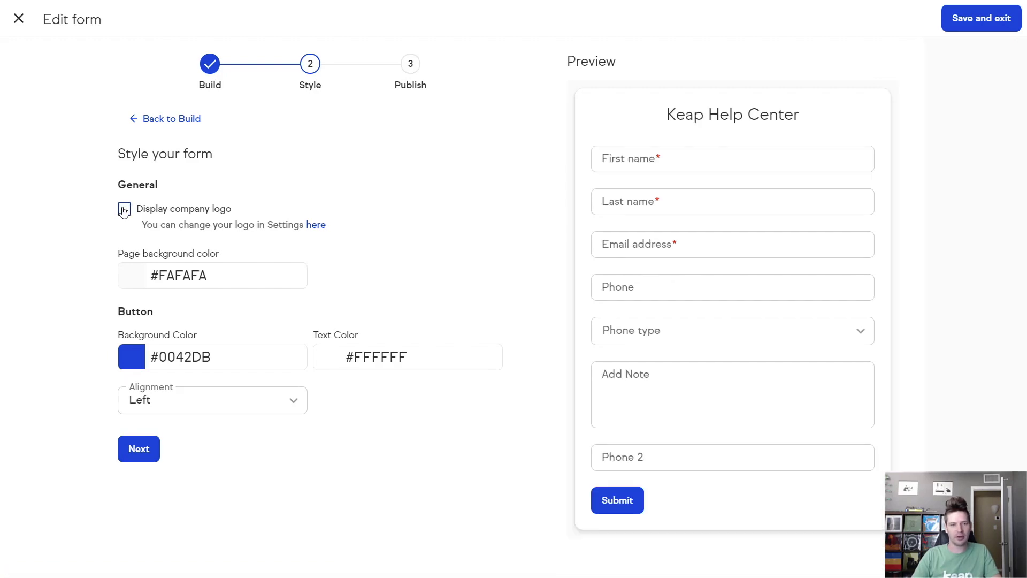
pyautogui.click(123, 211)
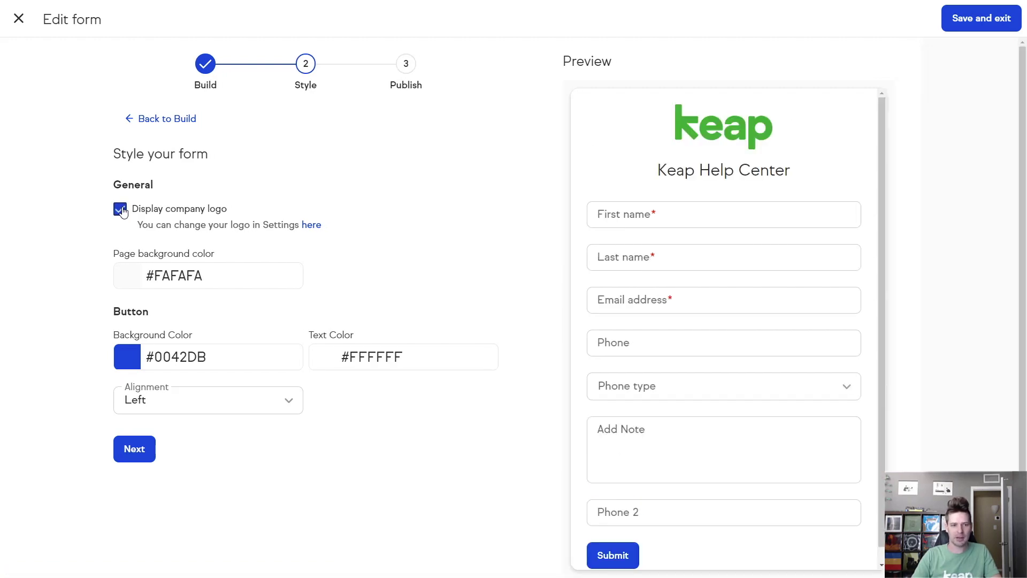
pyautogui.click(133, 286)
pyautogui.click(161, 338)
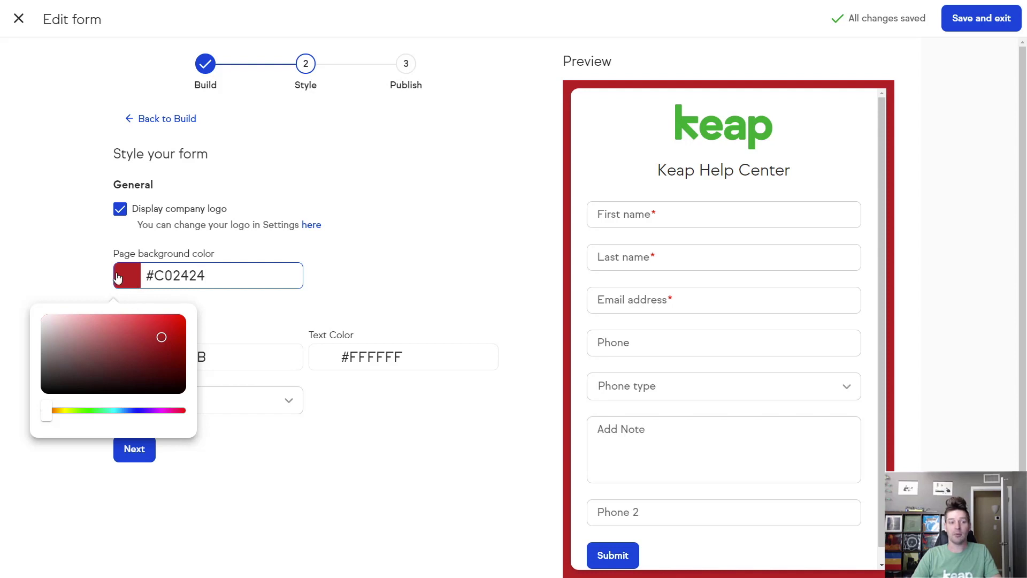
pyautogui.click(86, 266)
pyautogui.scroll(-1, 128, 353)
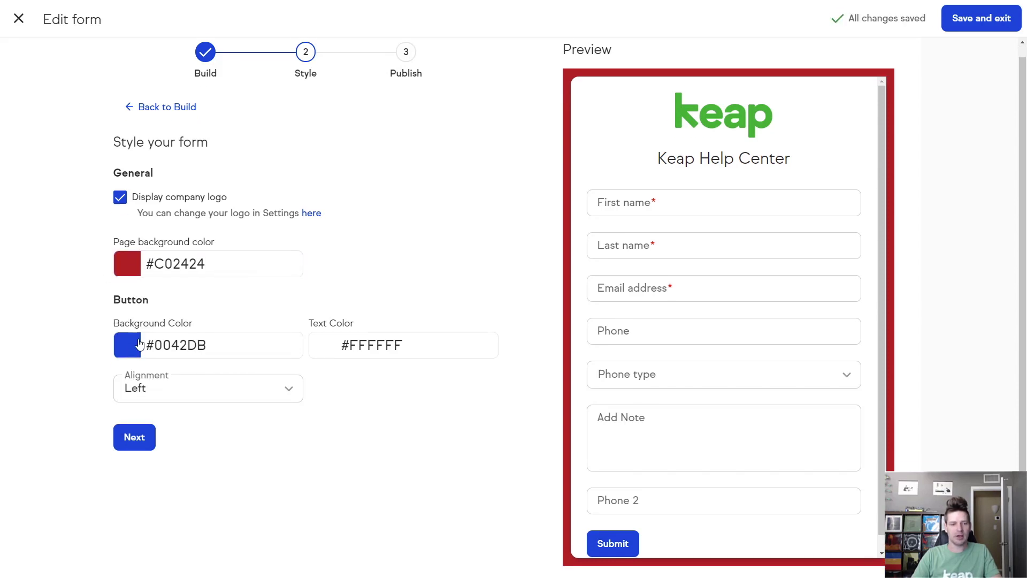
# Step: Give the button a green #57C153 background and near-black #151313 text
pyautogui.click(126, 344)
pyautogui.click(127, 404)
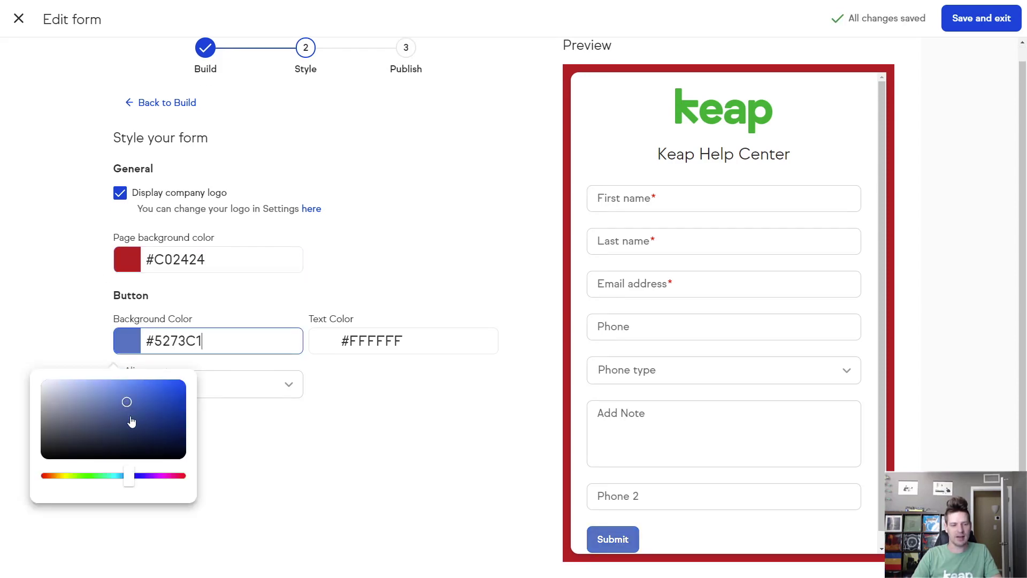
pyautogui.moveTo(134, 478); pyautogui.dragTo(89, 477)
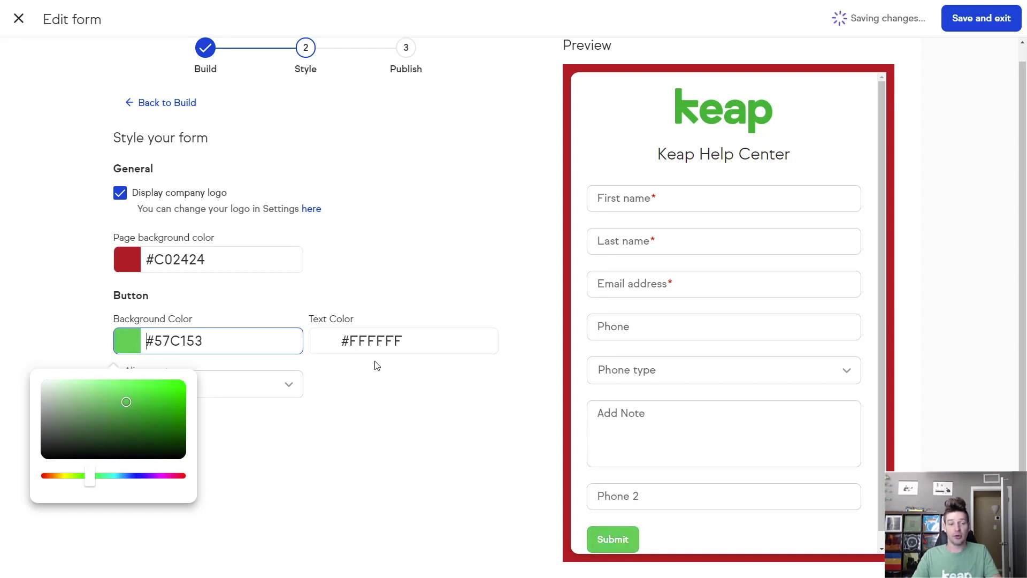
pyautogui.click(368, 341)
pyautogui.moveTo(267, 448); pyautogui.dragTo(251, 459)
pyautogui.click(143, 470)
# Step: Set the button alignment to Full width and switch to the Hosted page option
pyautogui.click(246, 384)
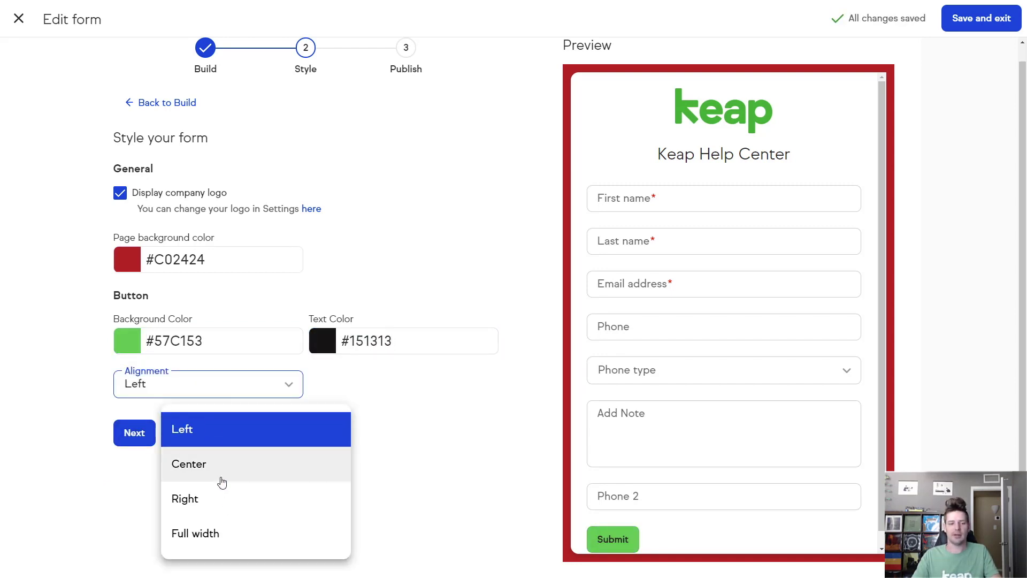
pyautogui.click(224, 533)
pyautogui.scroll(1, 572, 77)
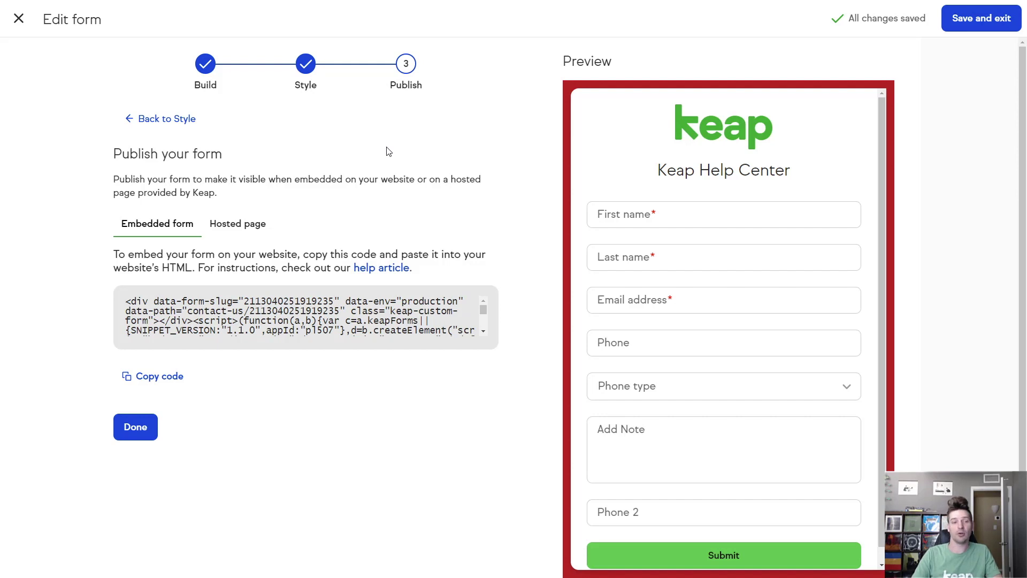
pyautogui.click(245, 223)
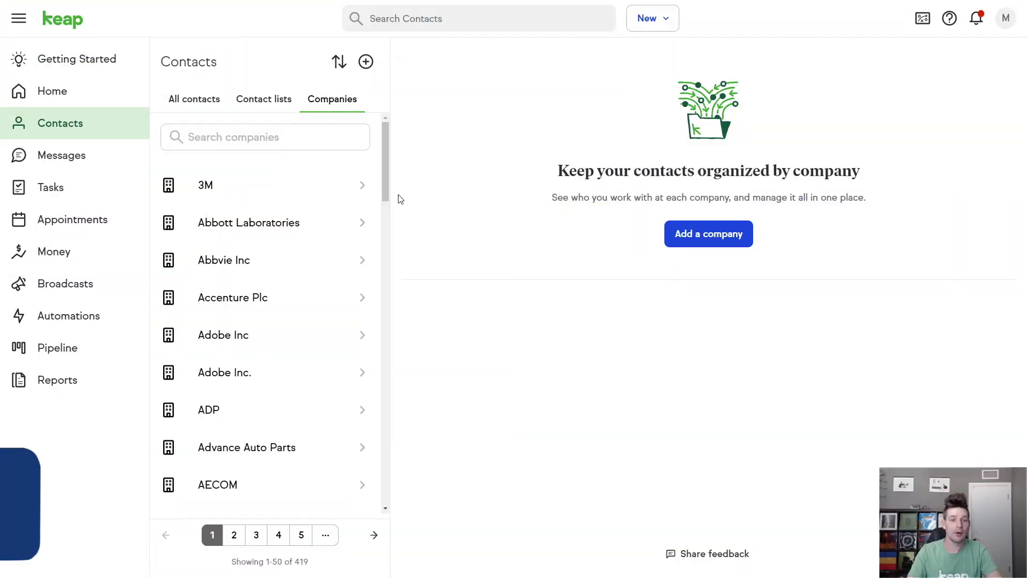
# Step: Go to page 4 of the companies list, showing entries 151–200 of 419
pyautogui.moveTo(385, 185); pyautogui.dragTo(380, 266)
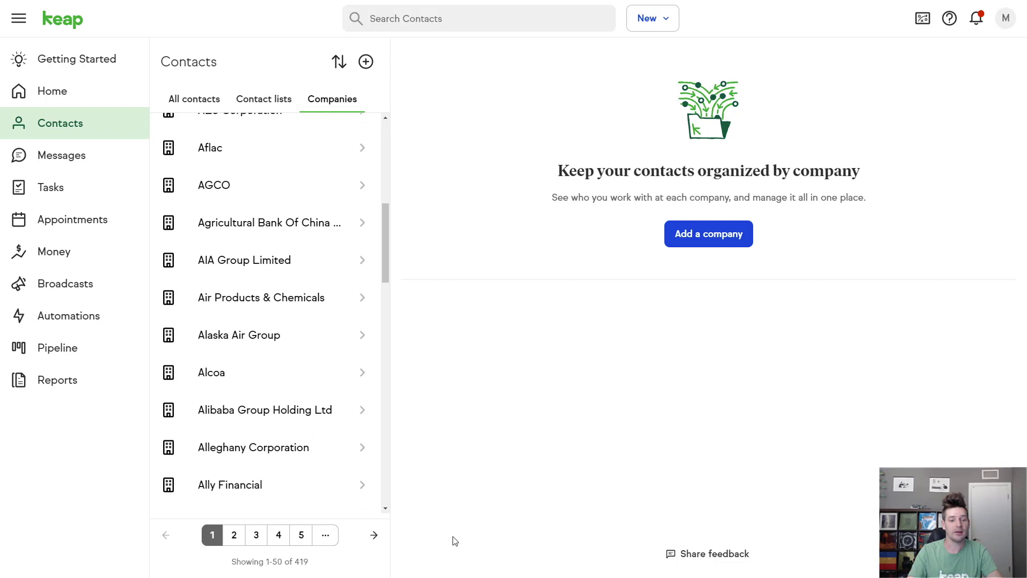
pyautogui.click(279, 535)
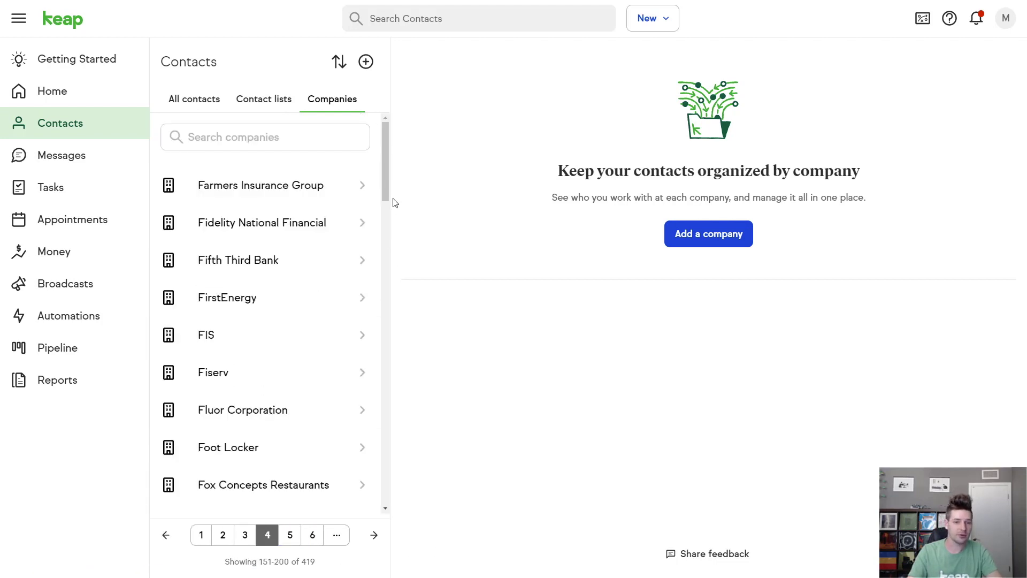
pyautogui.scroll(-3, 396, 225)
pyautogui.scroll(-8, 400, 256)
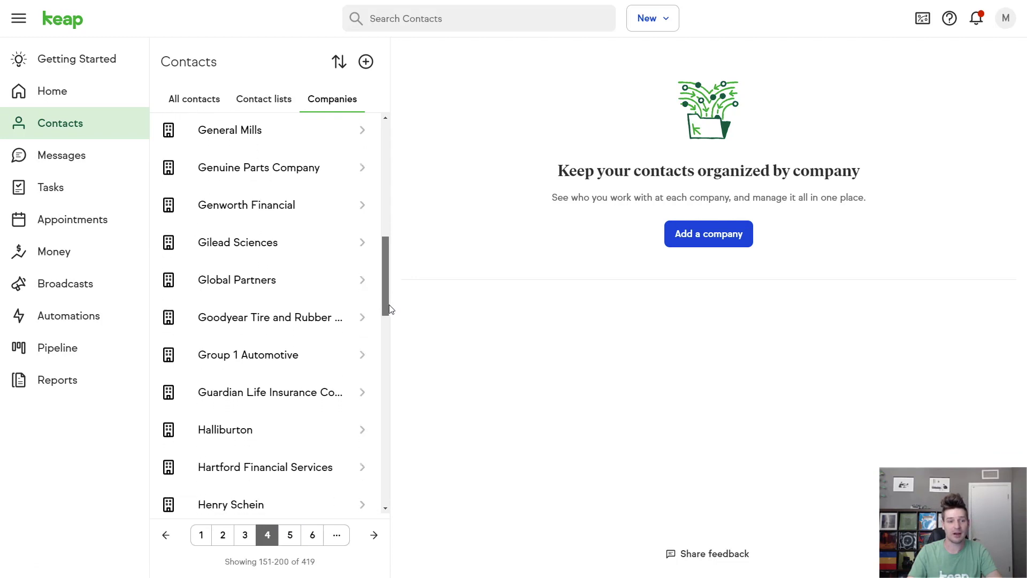
# Step: Open the contact added Mar 18, 2021 and switch off its Client label
pyautogui.click(321, 319)
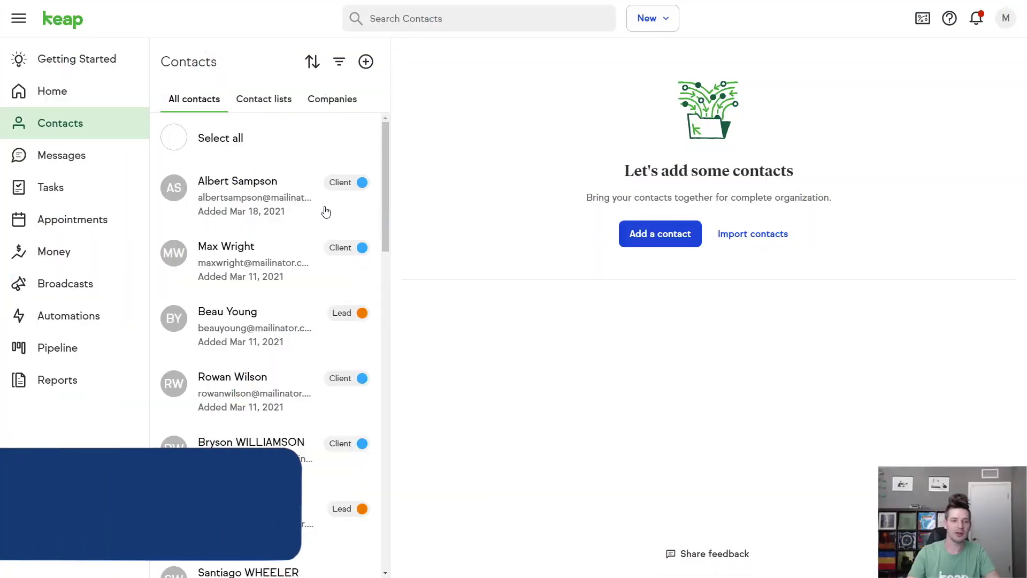
pyautogui.click(319, 207)
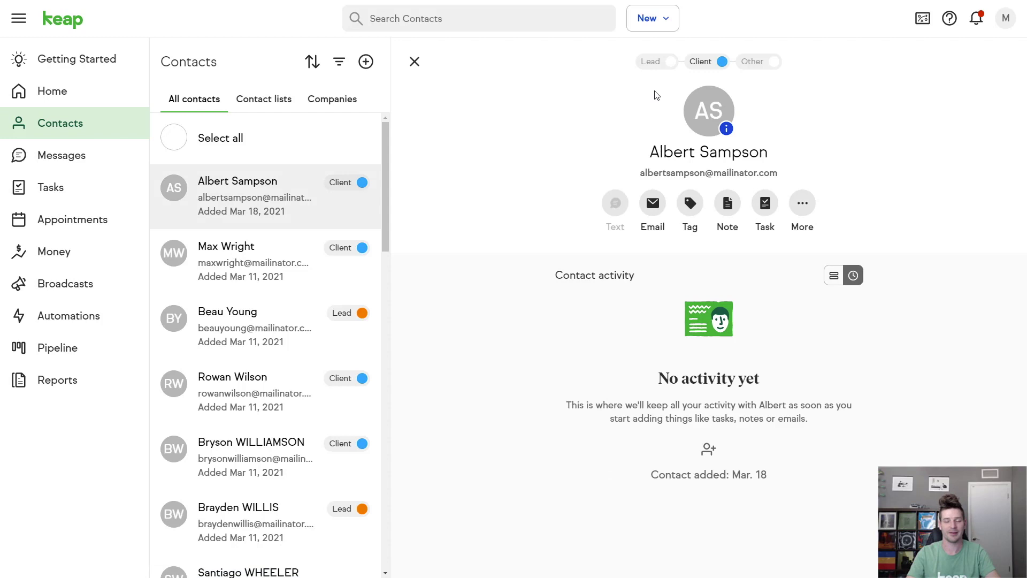
pyautogui.click(713, 65)
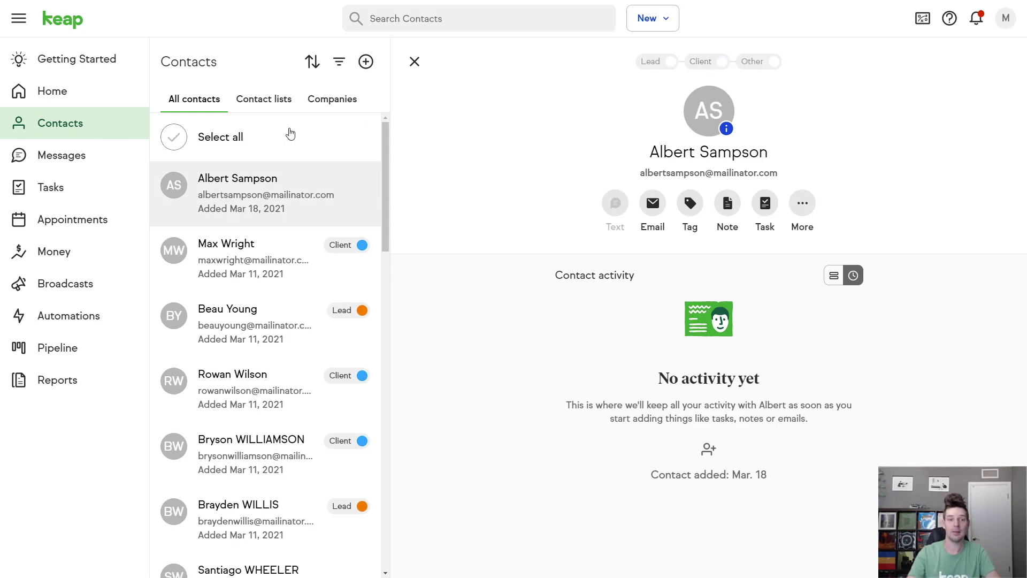
# Step: Return to all contacts, then toggle another contact's Client label off and back on
pyautogui.click(270, 111)
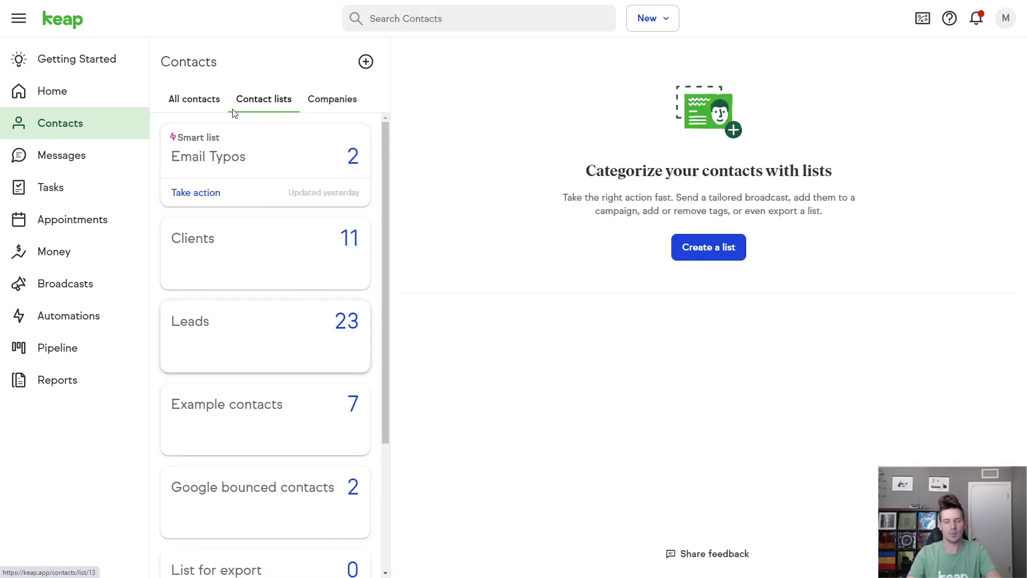
pyautogui.click(192, 105)
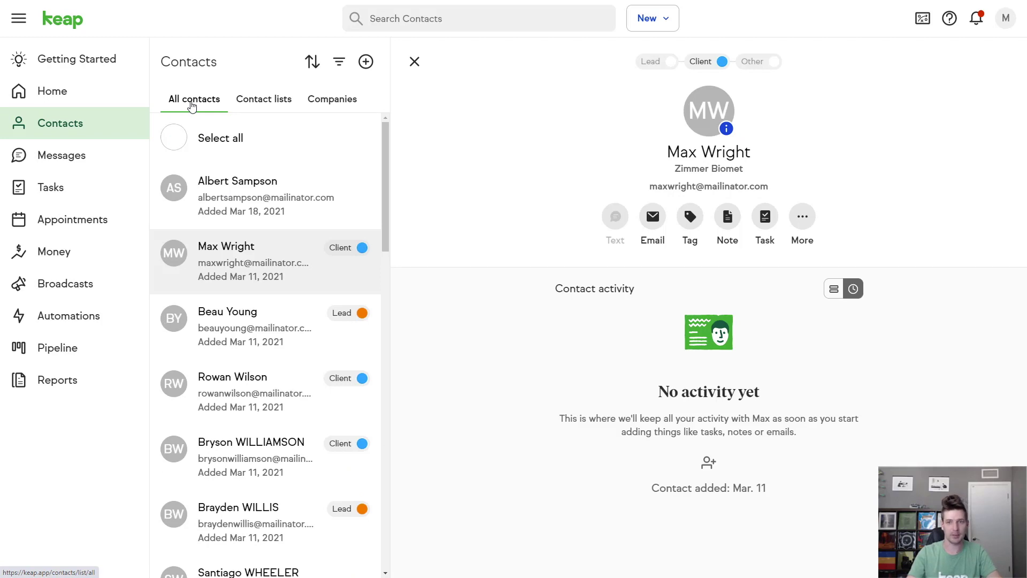
pyautogui.click(714, 62)
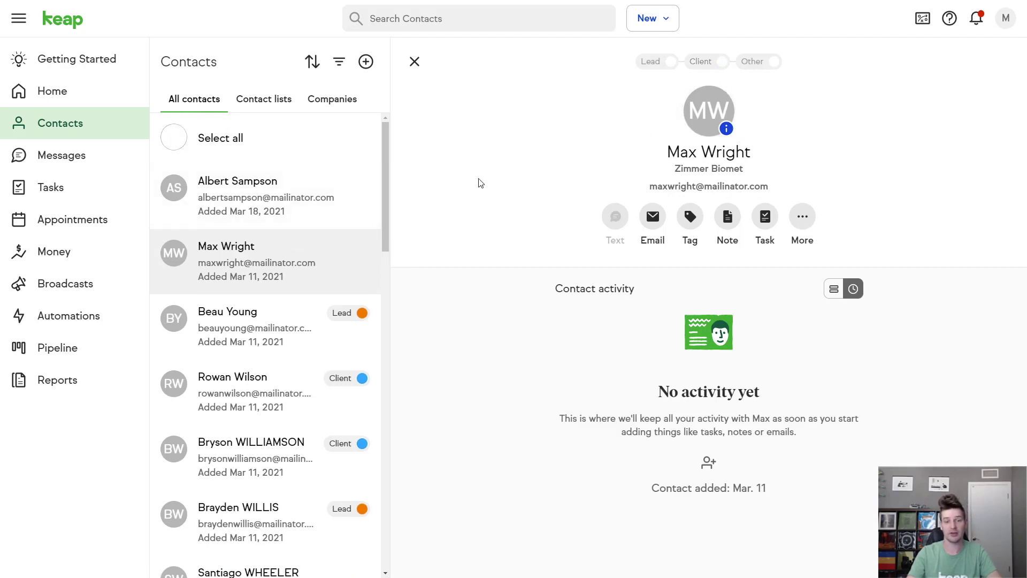
pyautogui.click(722, 63)
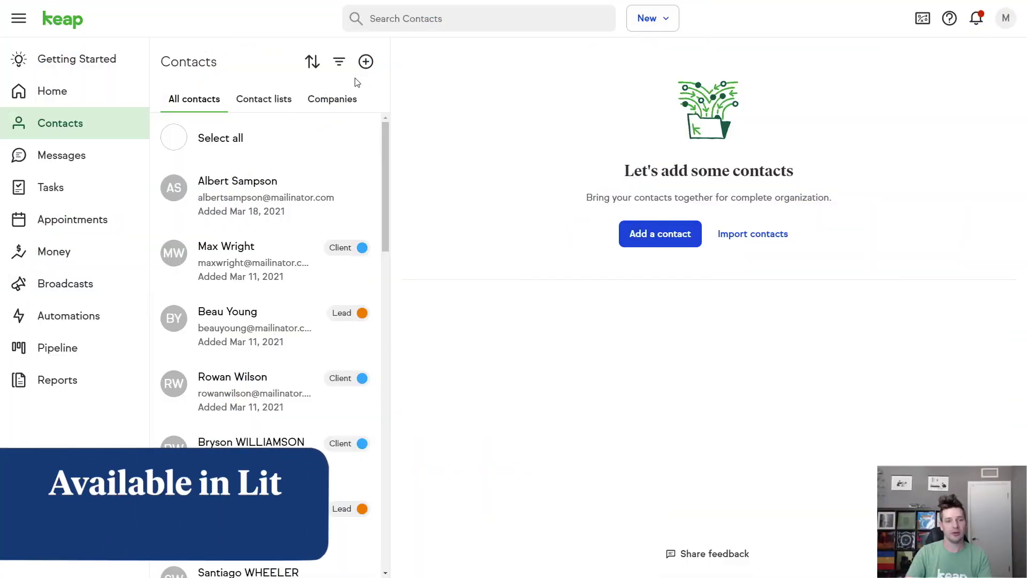
# Step: Add an 'Email is empty' filter and view the 14 matching contacts
pyautogui.click(339, 63)
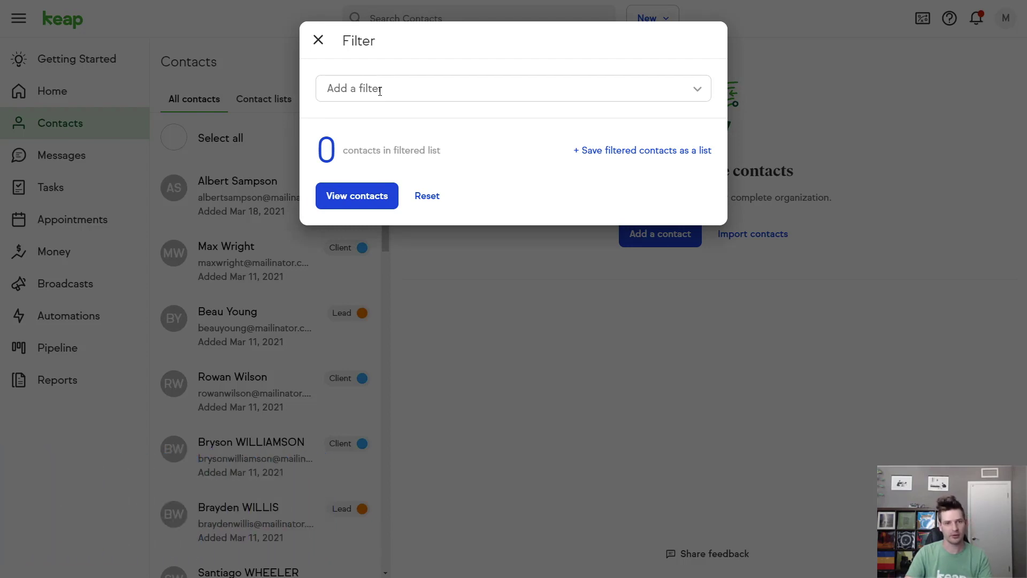
pyautogui.click(468, 87)
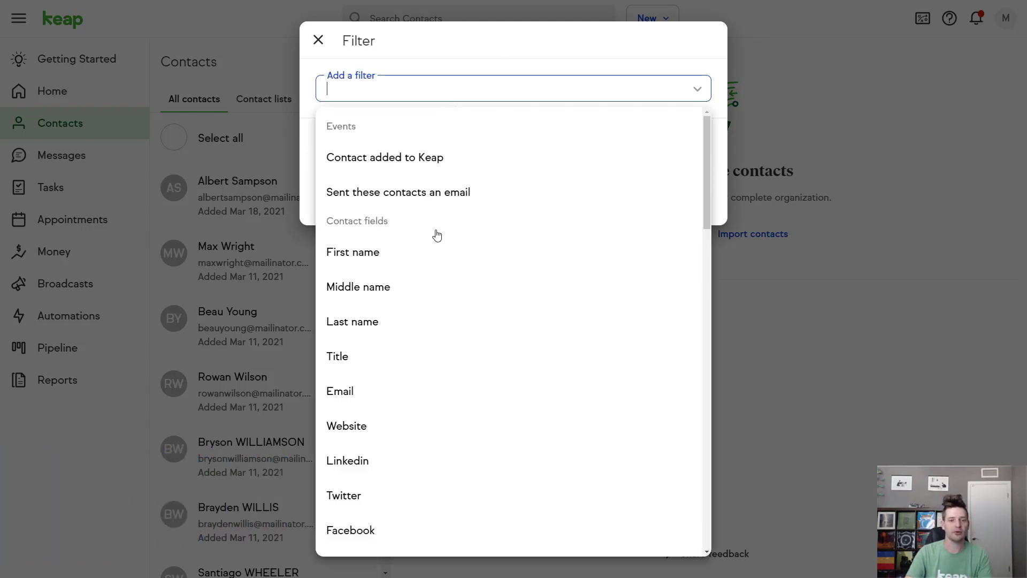
pyautogui.click(341, 396)
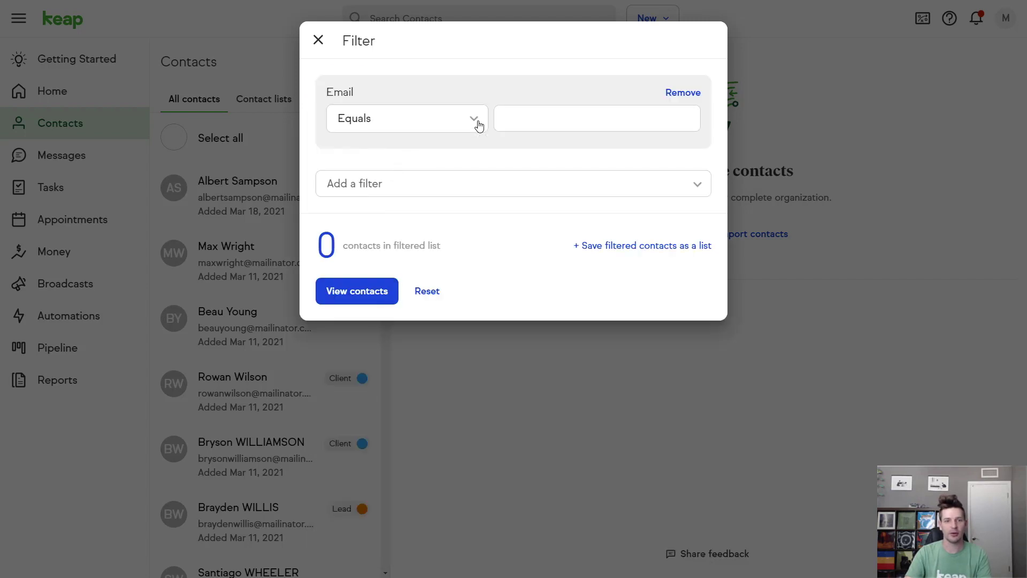
pyautogui.click(463, 122)
pyautogui.click(404, 371)
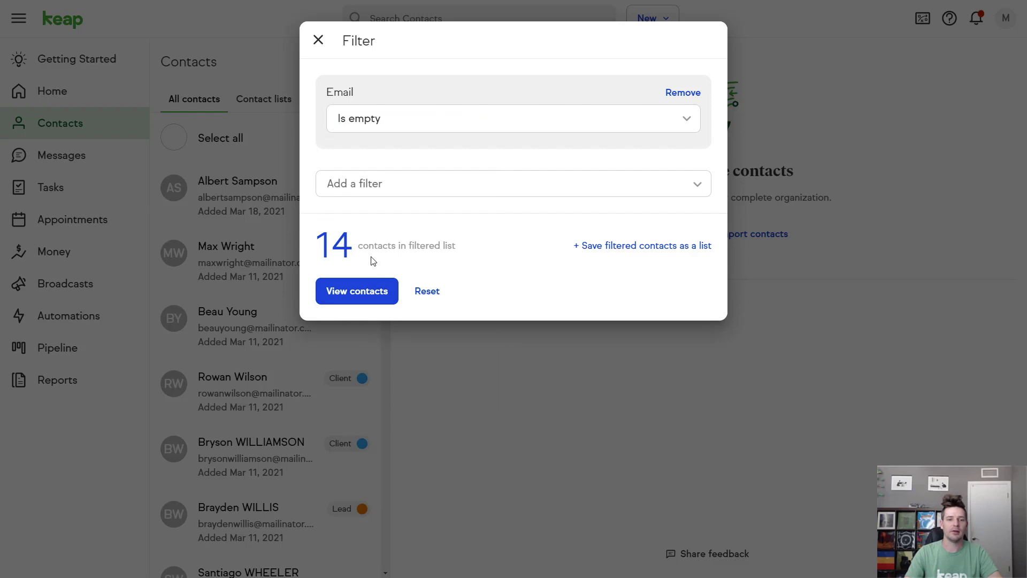
pyautogui.click(382, 290)
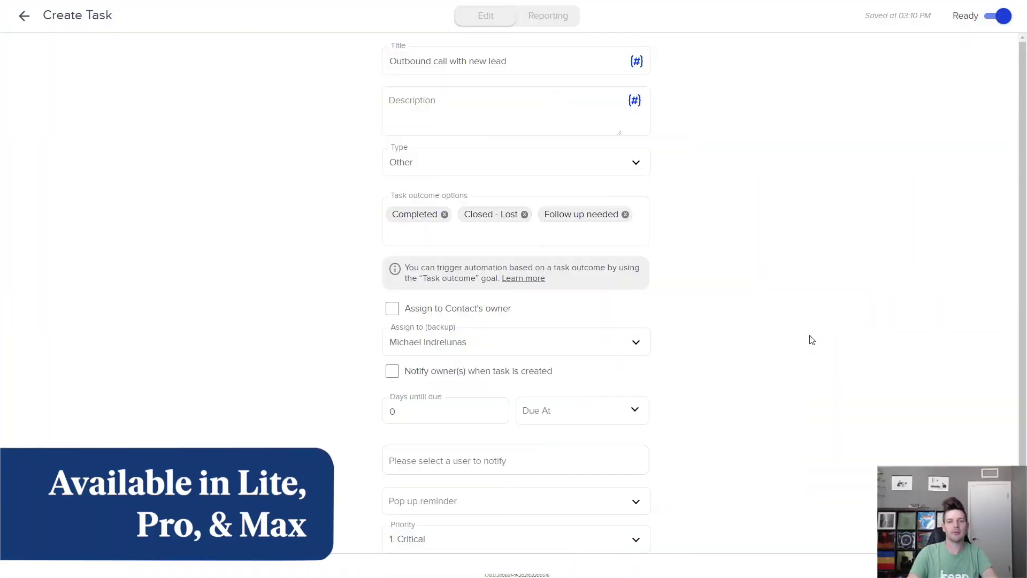
# Step: Choose Follow up needed as the outcome for the 'Outbound call with new lead' task
pyautogui.click(433, 229)
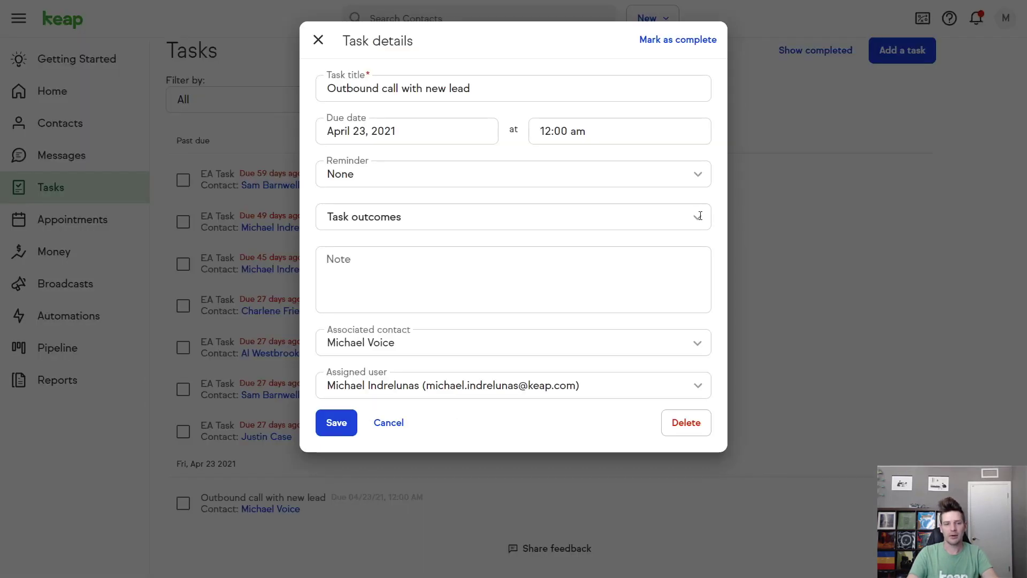
pyautogui.click(699, 215)
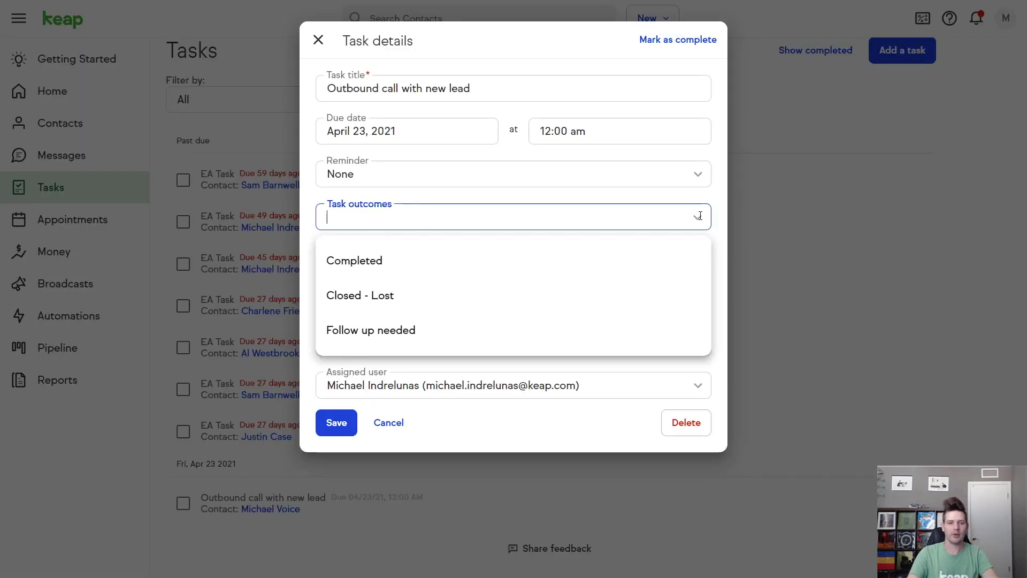
pyautogui.click(643, 327)
pyautogui.click(718, 282)
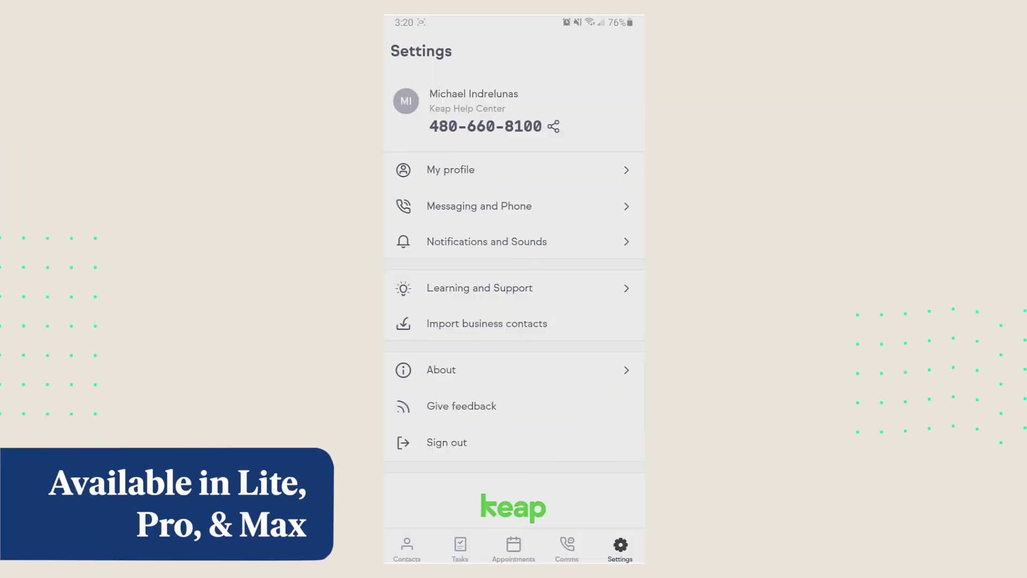
# Step: From the Business Line phone number settings, add another outbound number and send it a verification code
pyautogui.click(479, 206)
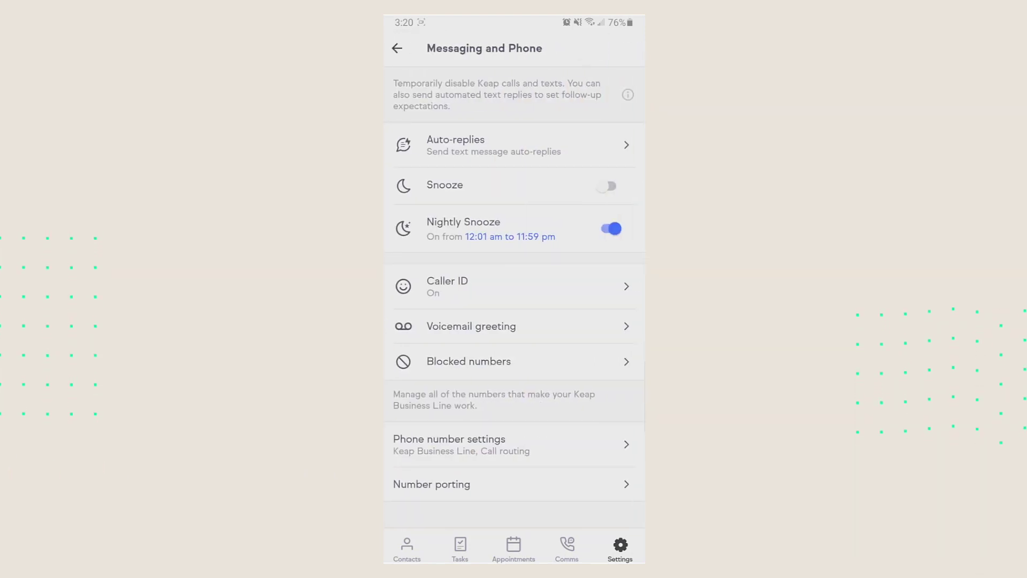
pyautogui.click(449, 444)
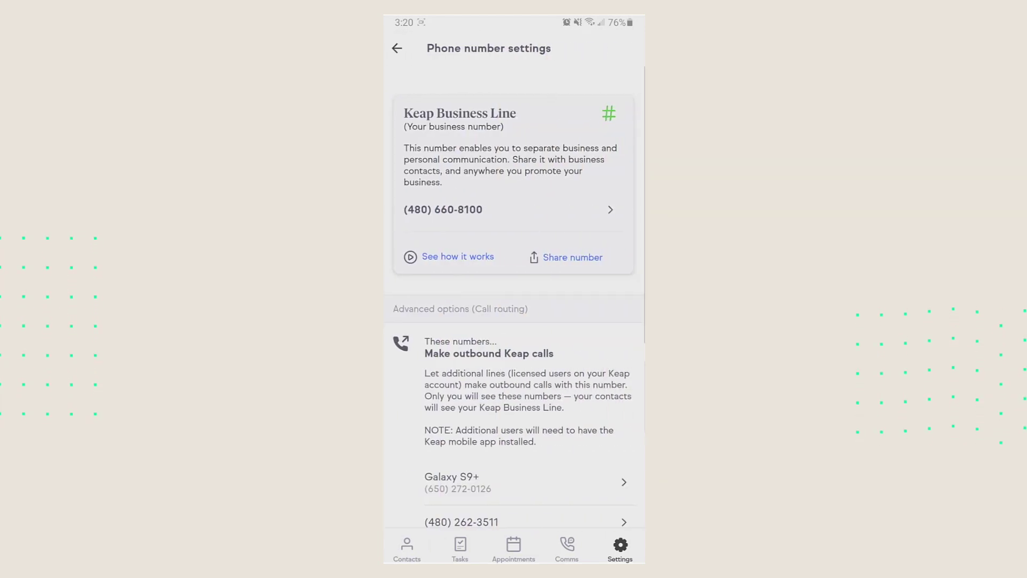
pyautogui.scroll(-3, 514, 300)
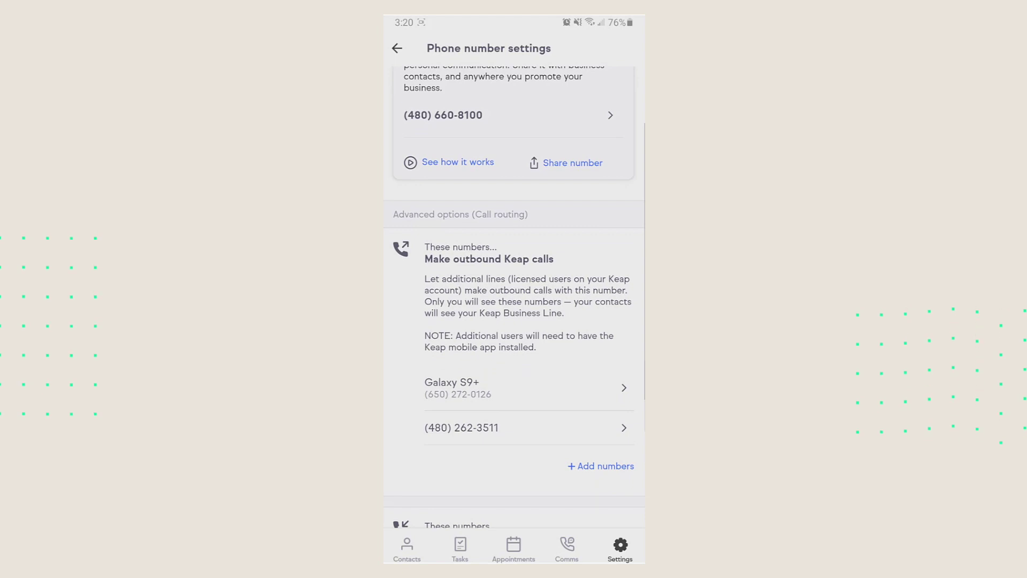
pyautogui.click(601, 466)
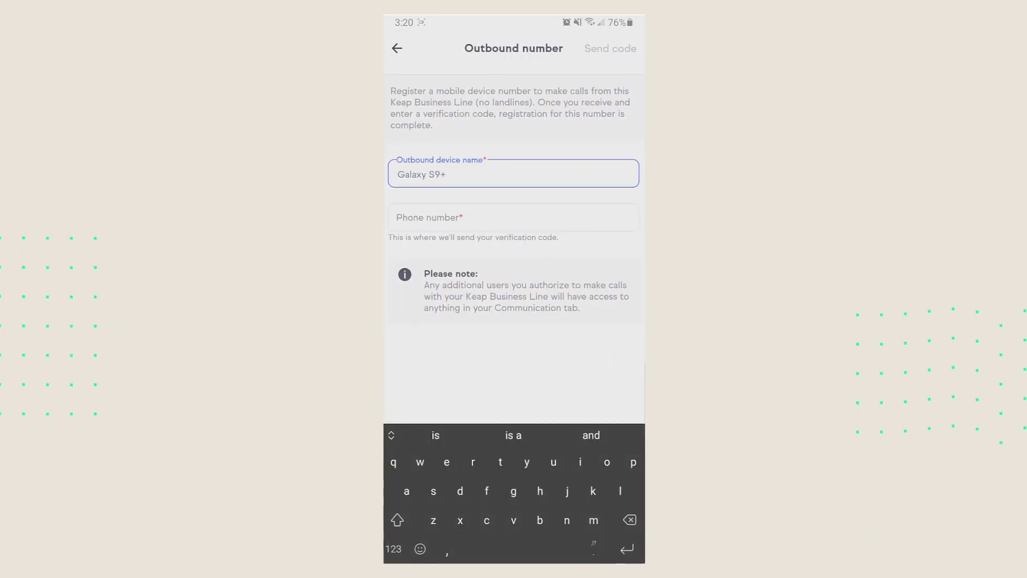
pyautogui.click(514, 217)
pyautogui.write('4')
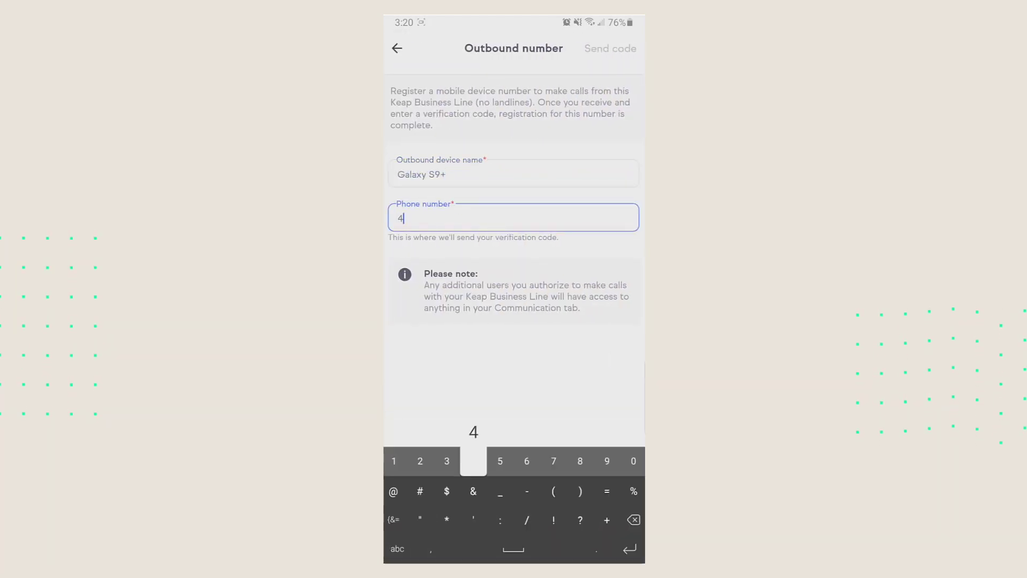
pyautogui.write('80-5551234')
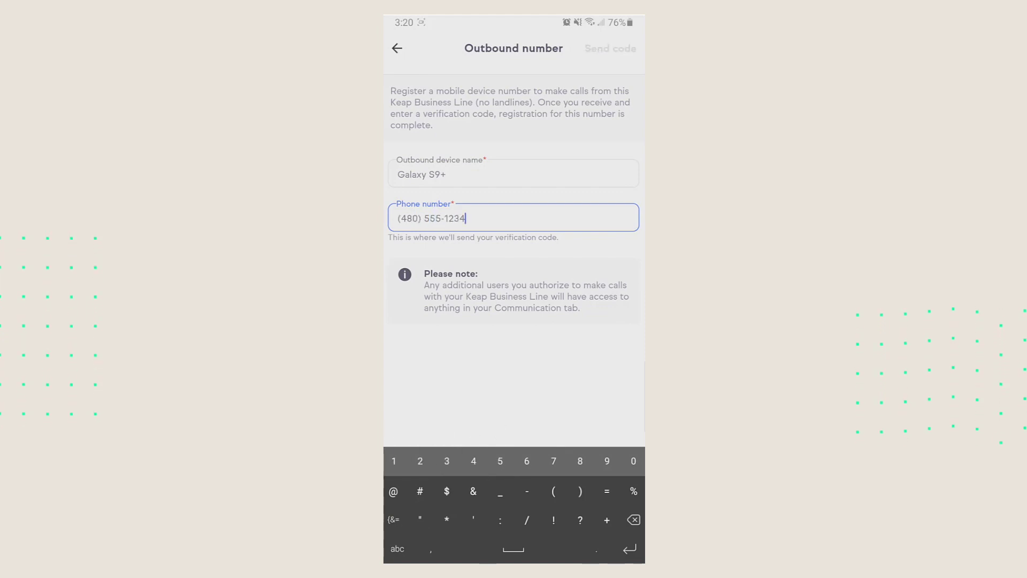
pyautogui.click(397, 48)
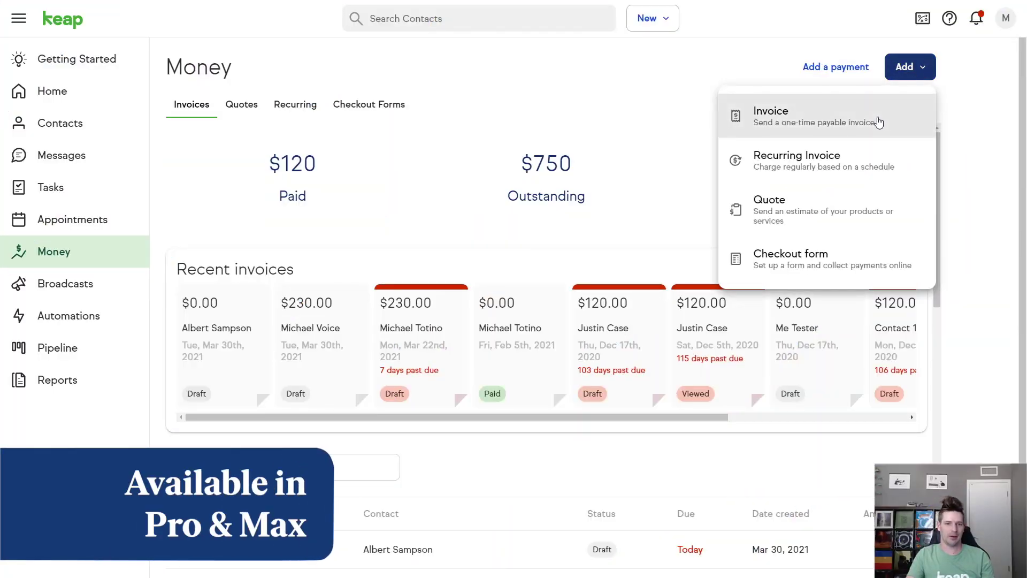
# Step: Start a new invoice for the matching contact and add the Recurring consulting fees line item
pyautogui.click(879, 122)
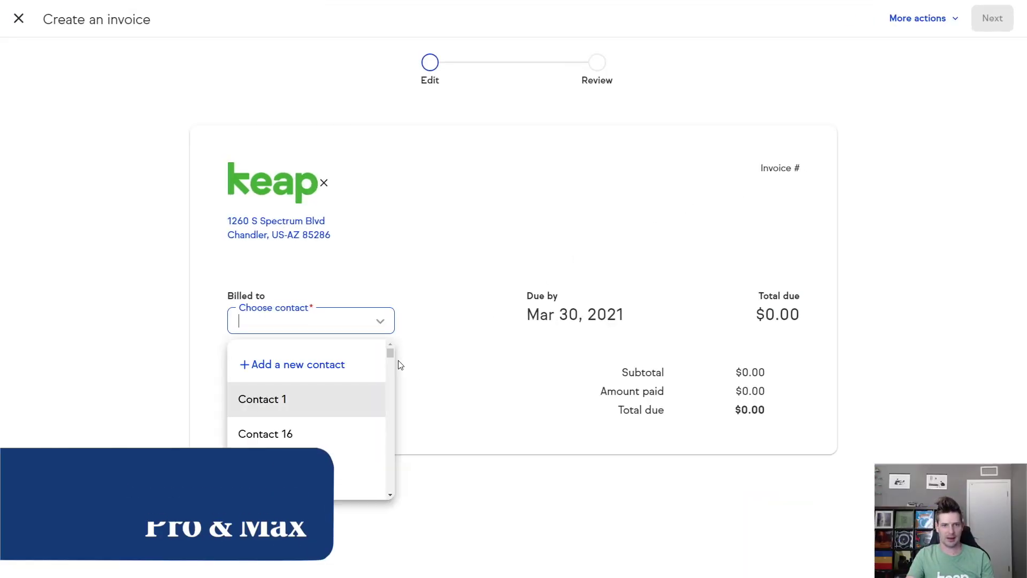
pyautogui.write('alb')
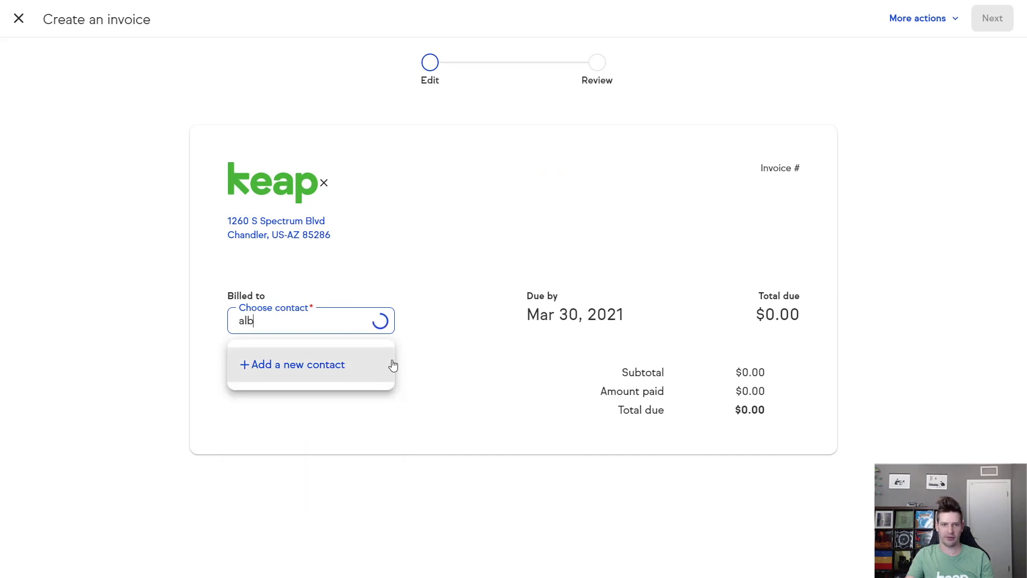
pyautogui.click(362, 400)
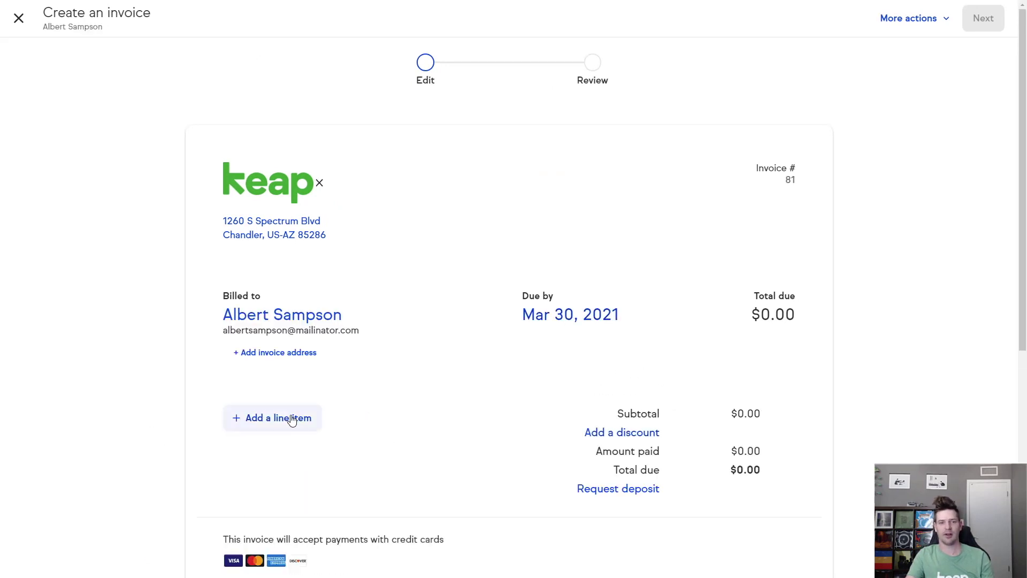
pyautogui.click(309, 417)
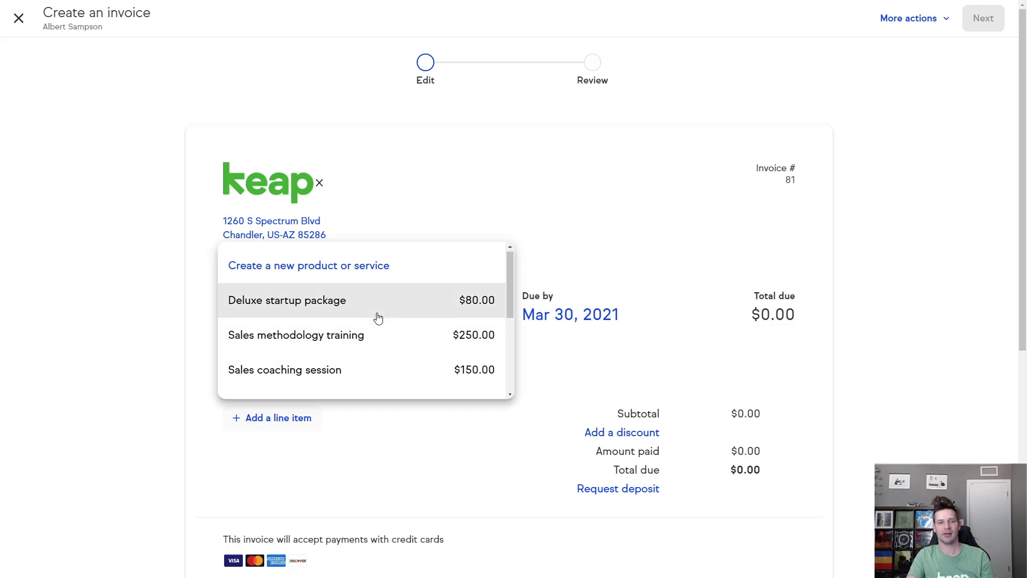
pyautogui.scroll(-2, 374, 318)
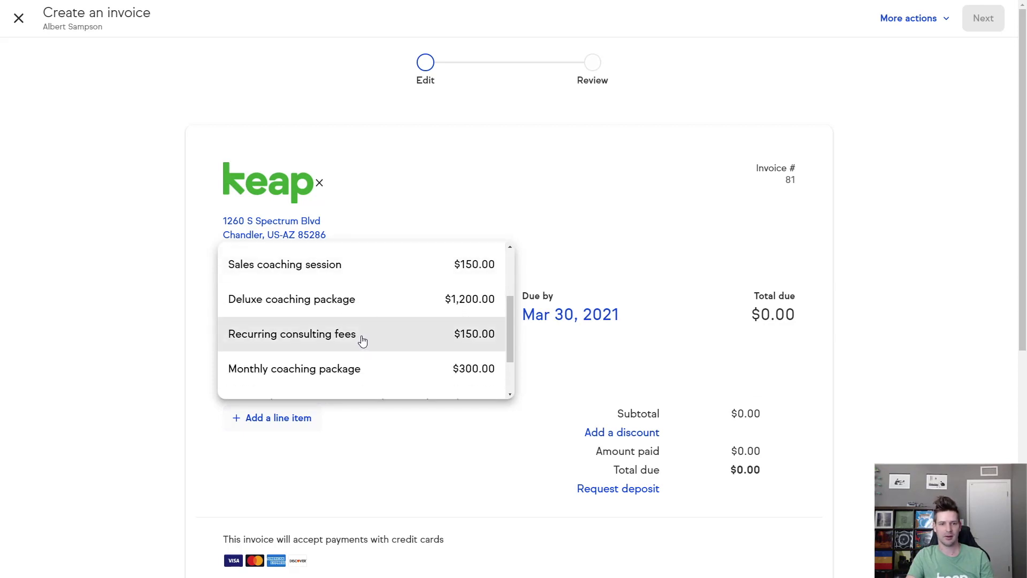
pyautogui.click(362, 340)
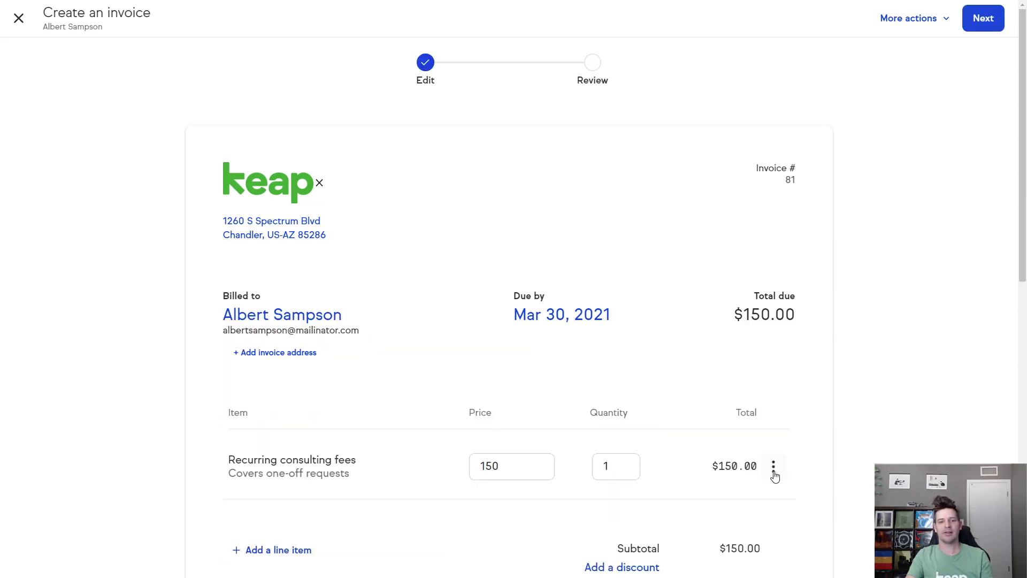
# Step: Make the consulting fees line recur monthly, ending after 12 payments, and save it
pyautogui.click(773, 467)
pyautogui.click(779, 508)
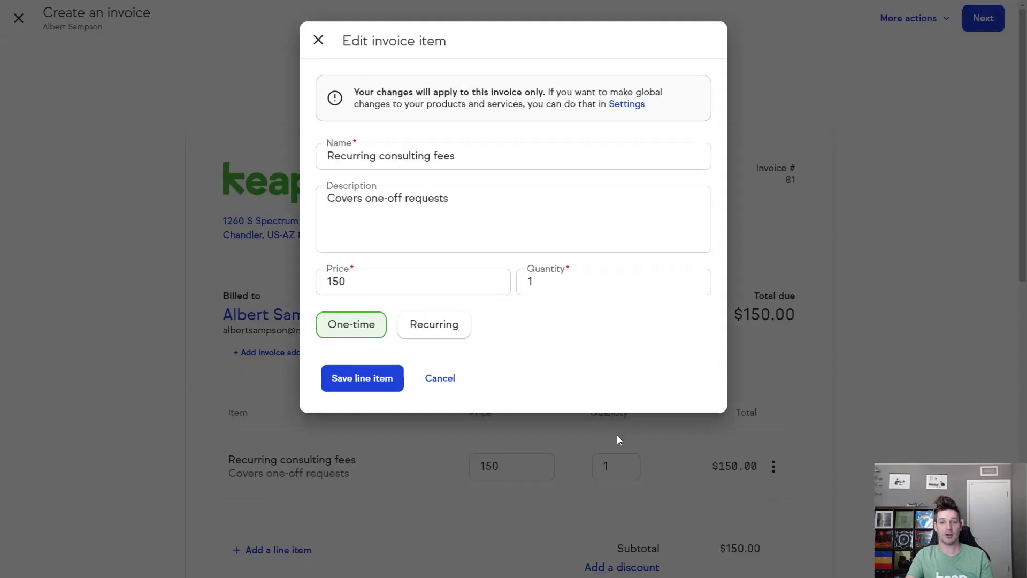
pyautogui.click(452, 339)
pyautogui.scroll(-1, 493, 360)
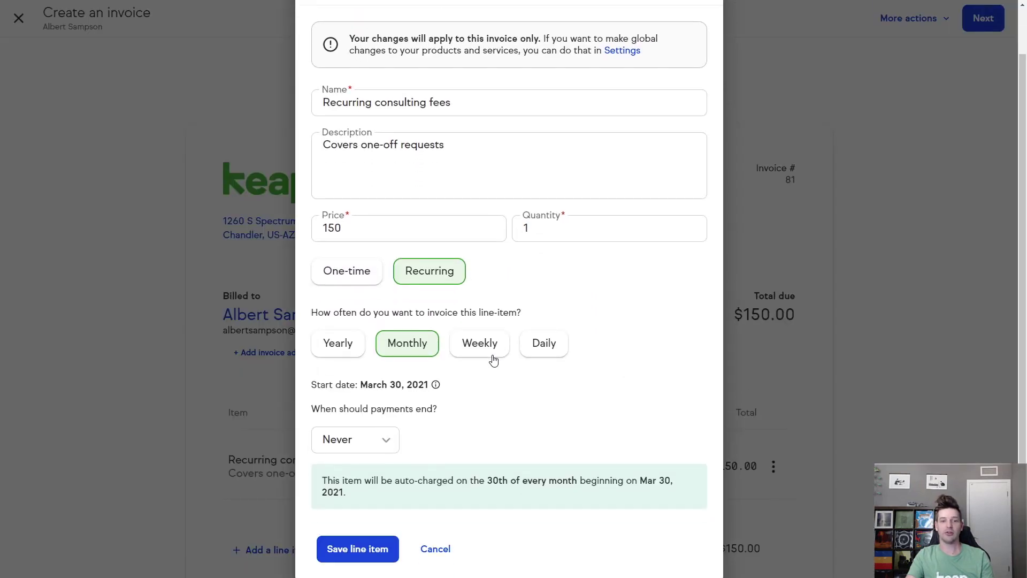
pyautogui.click(392, 442)
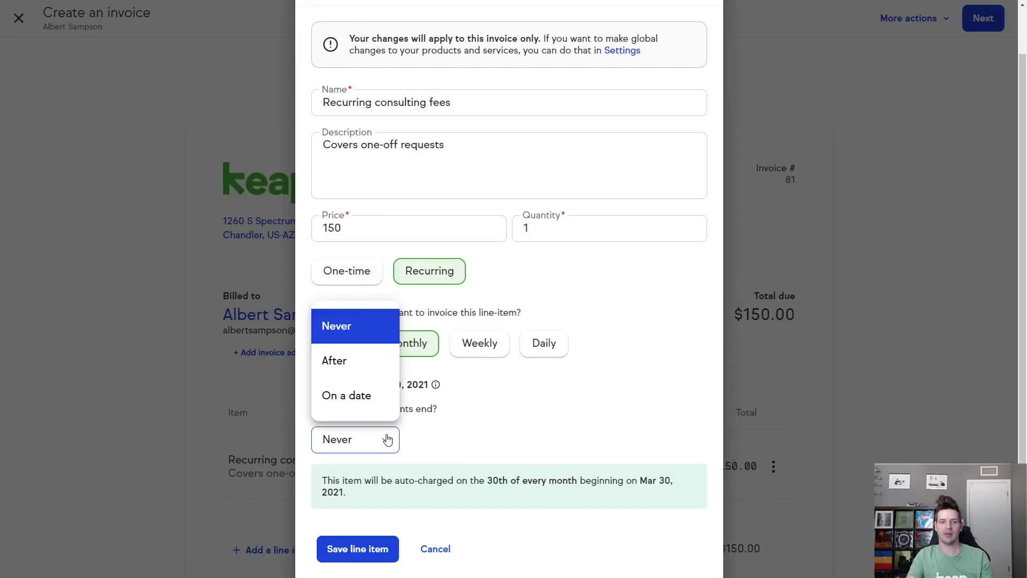
pyautogui.click(356, 369)
pyautogui.click(427, 443)
pyautogui.press('BackSpace')
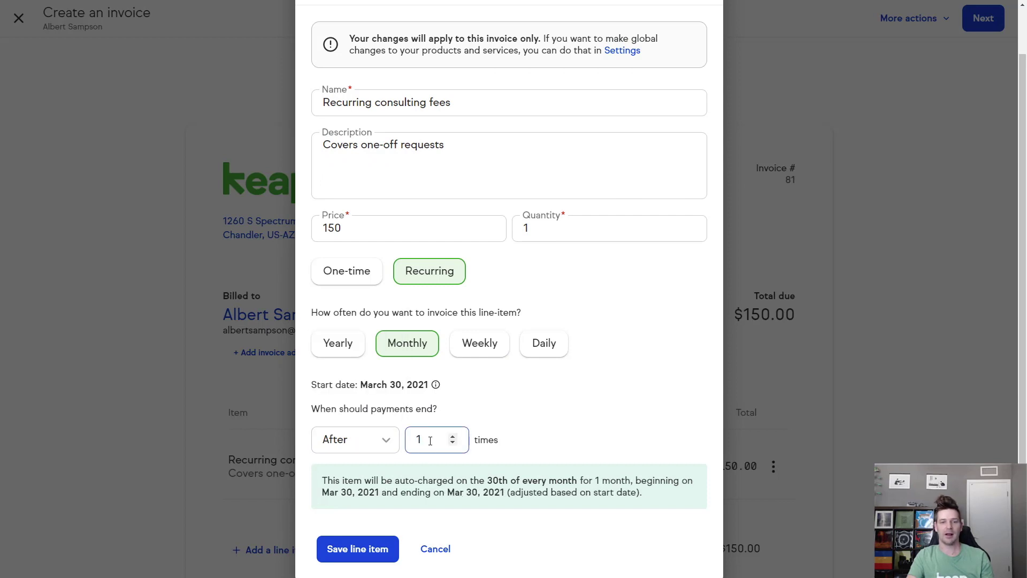
pyautogui.write('2')
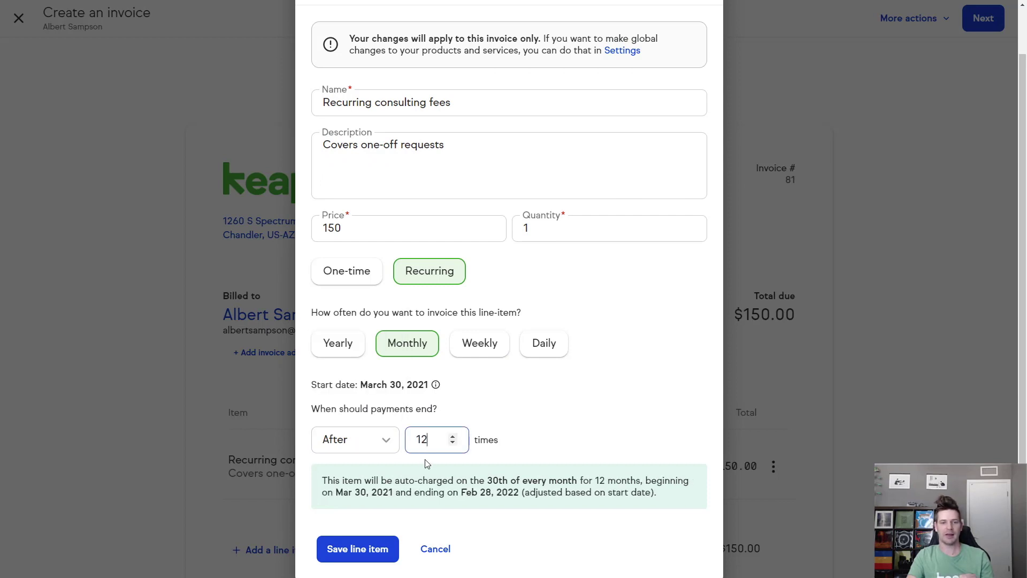
pyautogui.click(383, 554)
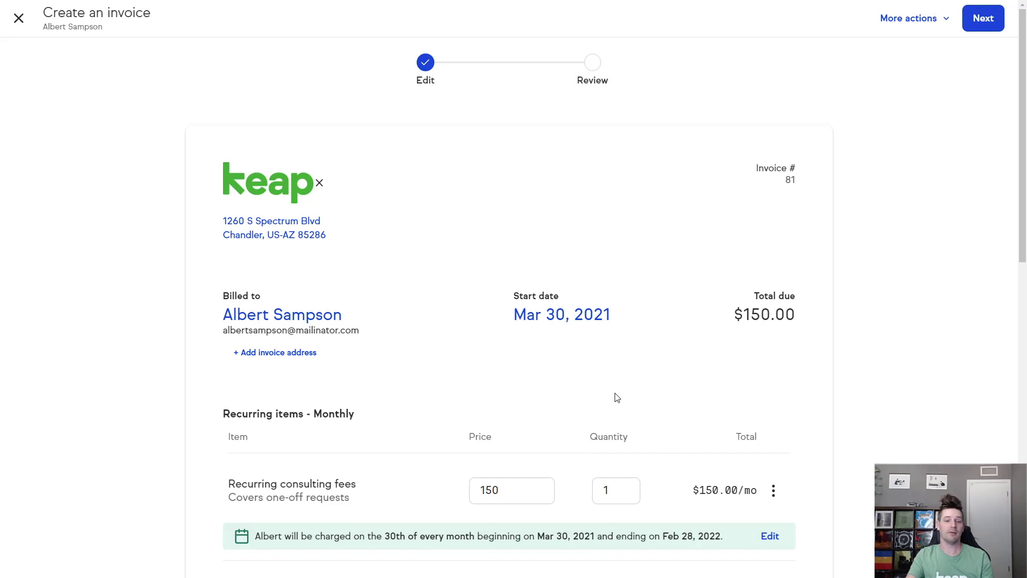
pyautogui.scroll(-3, 617, 398)
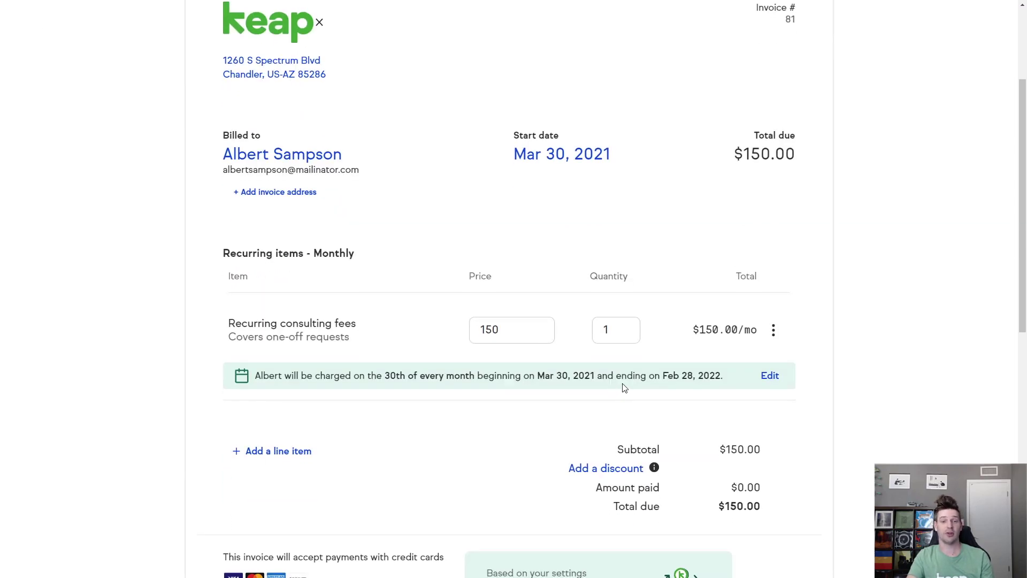
pyautogui.scroll(3, 623, 386)
# Step: Preview the invoice as the client and open the Pay $150.00 card details form
pyautogui.click(909, 20)
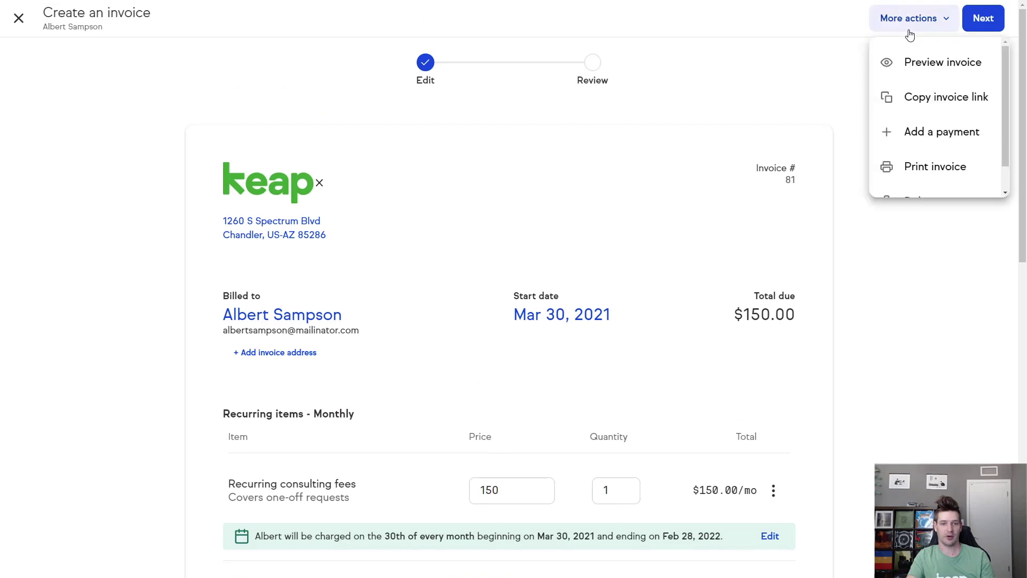
pyautogui.click(928, 67)
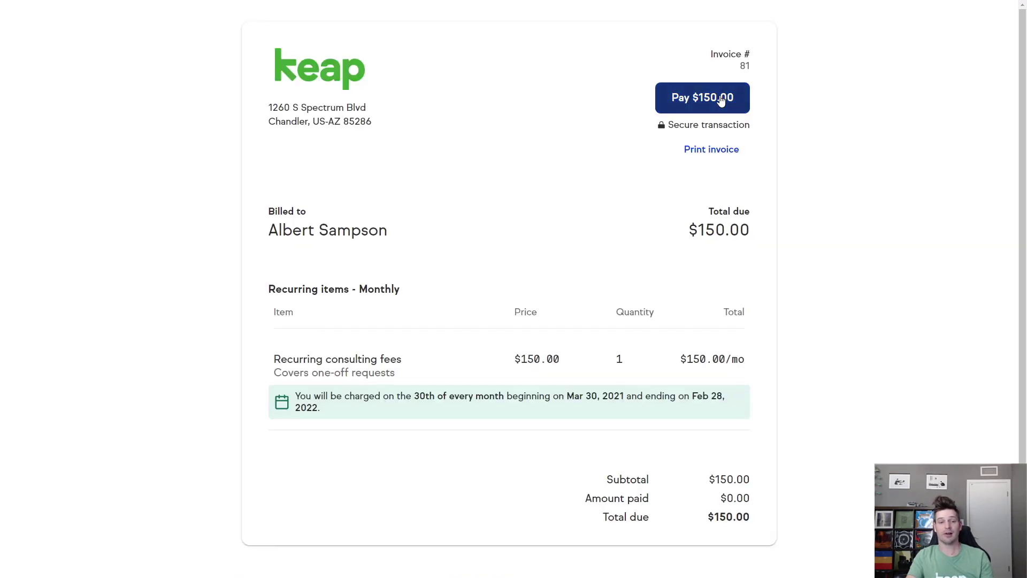
pyautogui.click(720, 100)
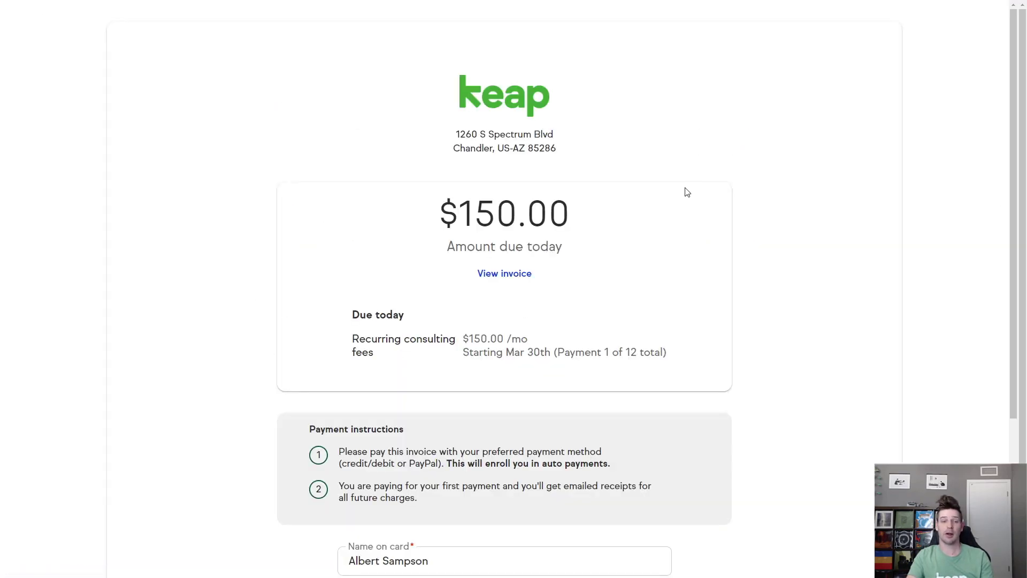
pyautogui.scroll(-5, 687, 194)
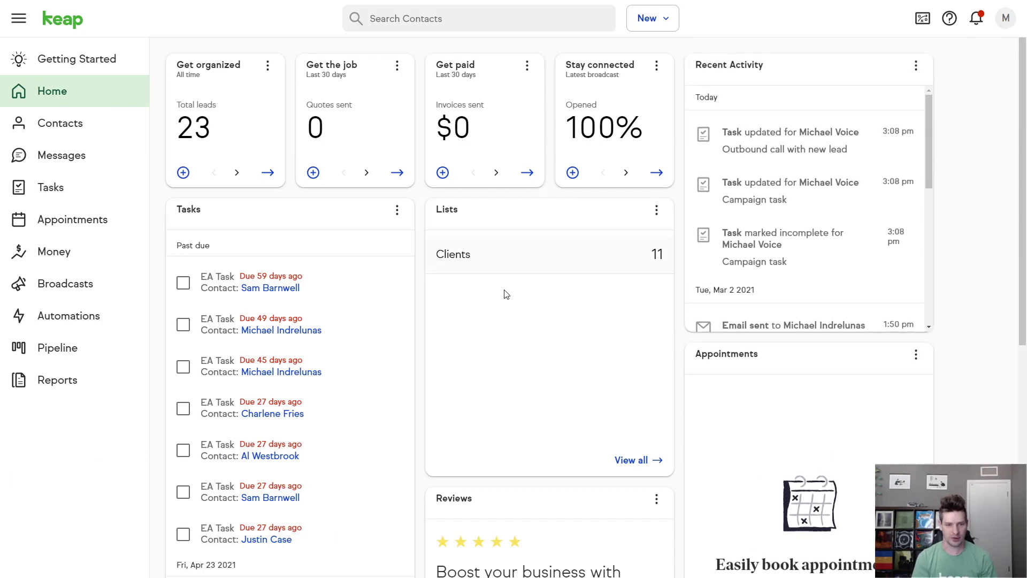
# Step: Drag the Lists card into the left column and the Tasks card into the centre
pyautogui.moveTo(543, 218); pyautogui.dragTo(225, 235)
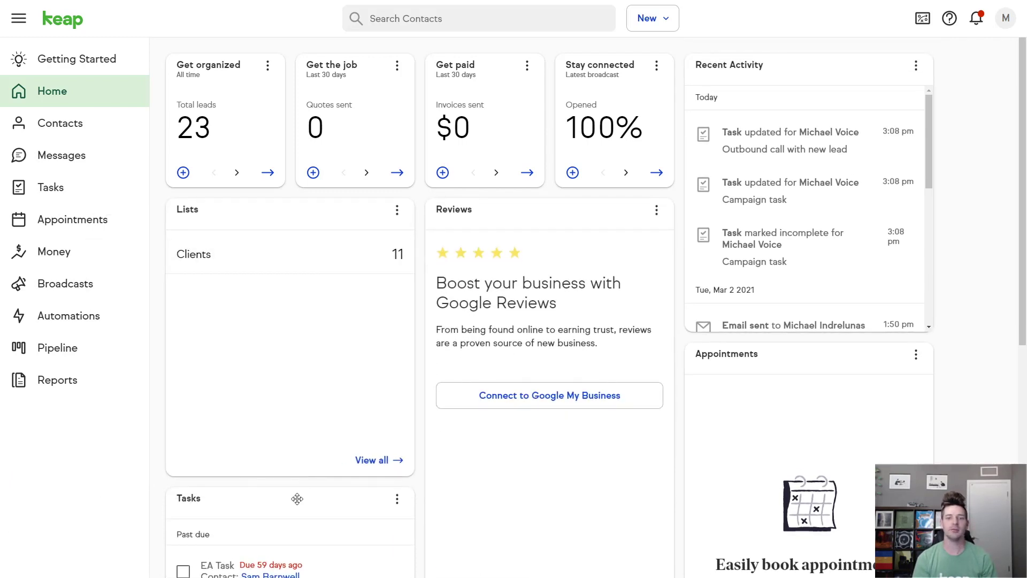
pyautogui.moveTo(294, 497); pyautogui.dragTo(563, 214)
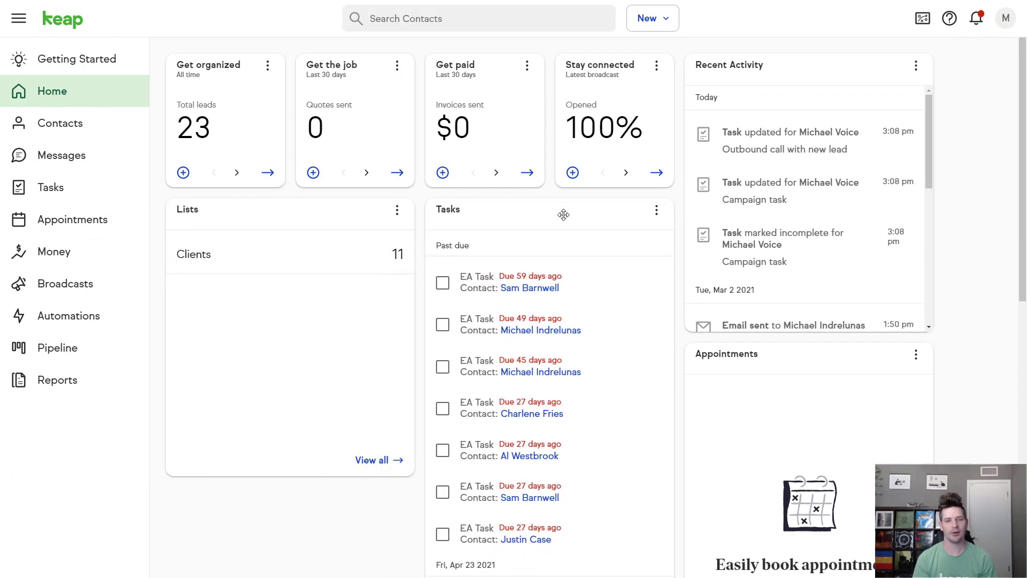